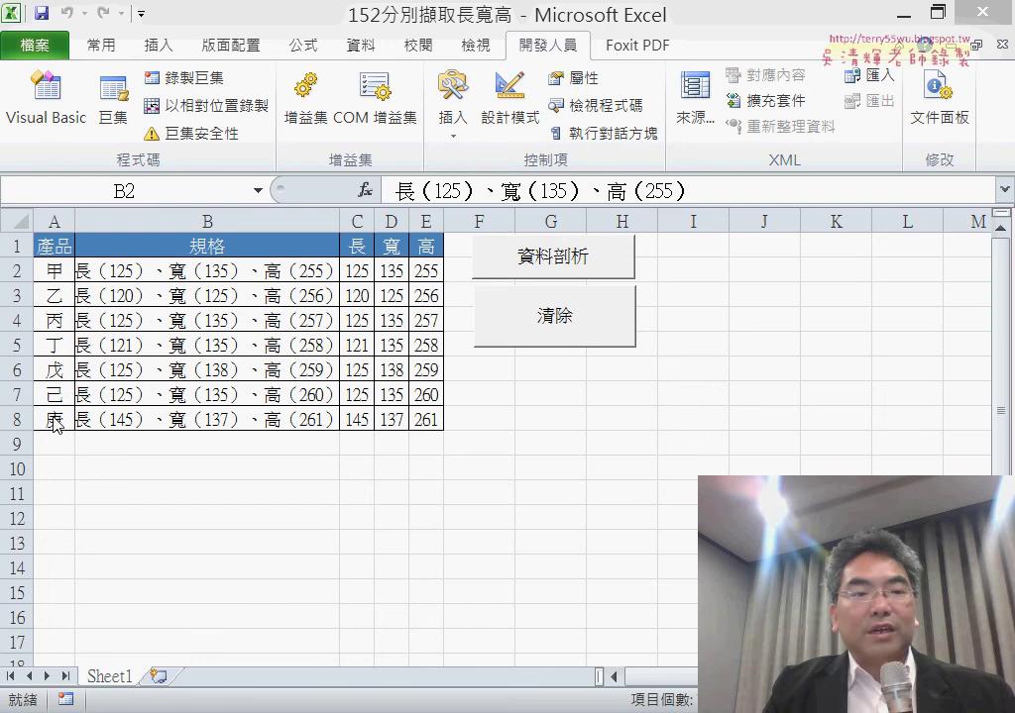
- Copy the 戊, 己, 庚 rows (A6:E8) and paste them into rows 9–11
{"action": "left_click_drag", "start_coordinate": [56, 369], "coordinate": [424, 433]}
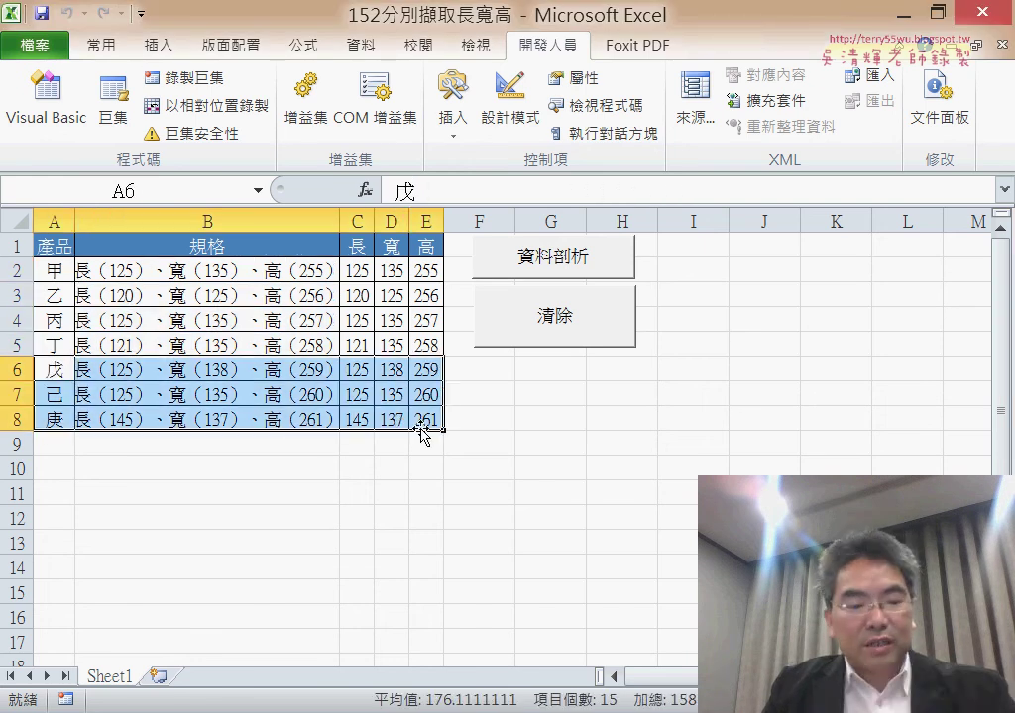
{"action": "key", "text": "ctrl+c"}
{"action": "left_click", "coordinate": [50, 443]}
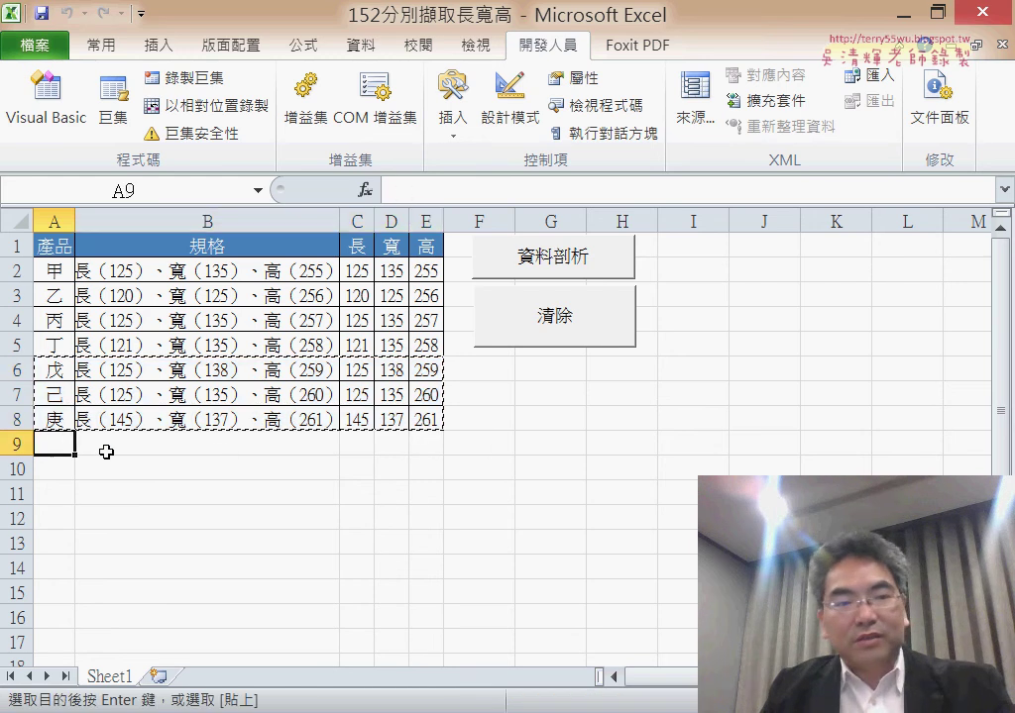
{"action": "key", "text": "ctrl+v"}
{"action": "left_click", "coordinate": [550, 493]}
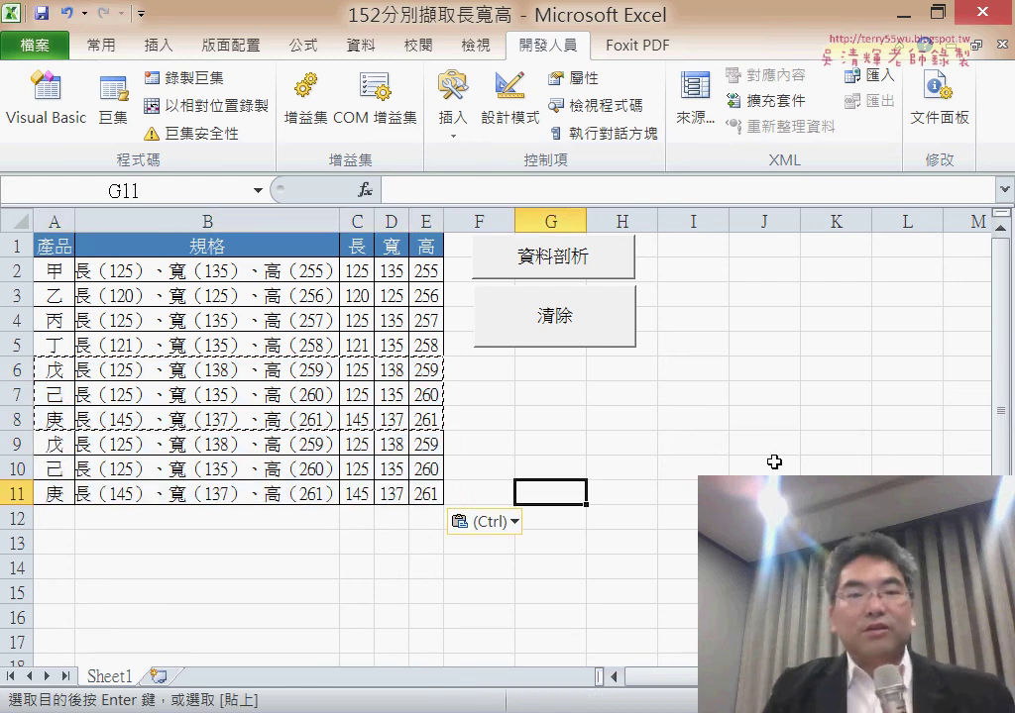
- Empty columns C:E with 清除 and by deleting C9:E11, then run 資料剖析 again
{"action": "left_click", "coordinate": [585, 335]}
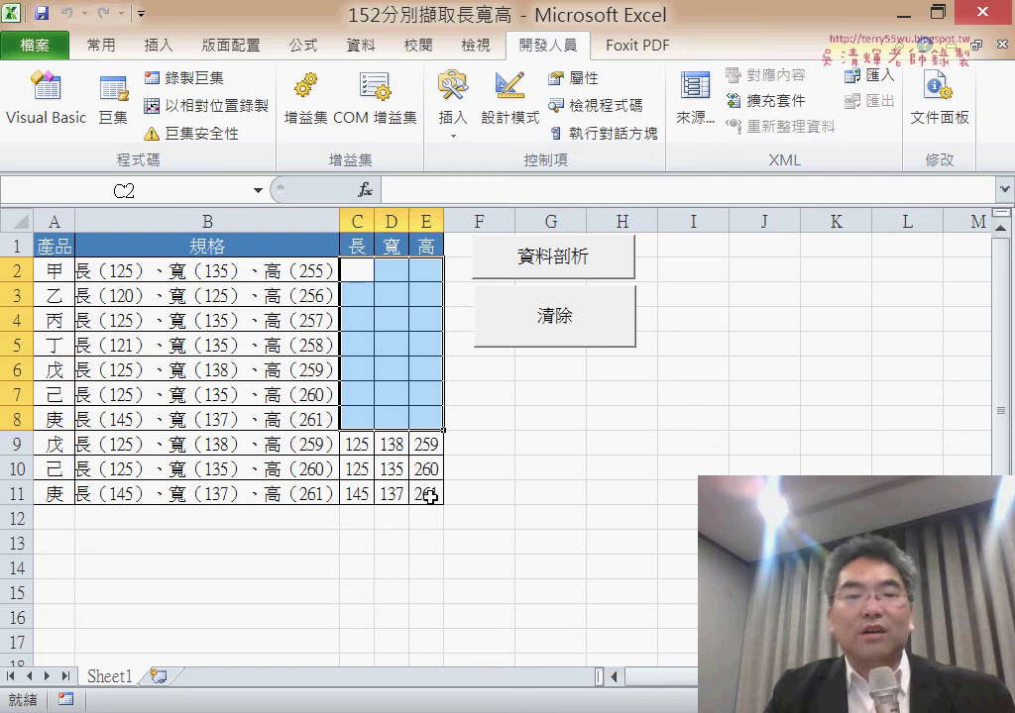
{"action": "left_click_drag", "start_coordinate": [430, 496], "coordinate": [351, 439]}
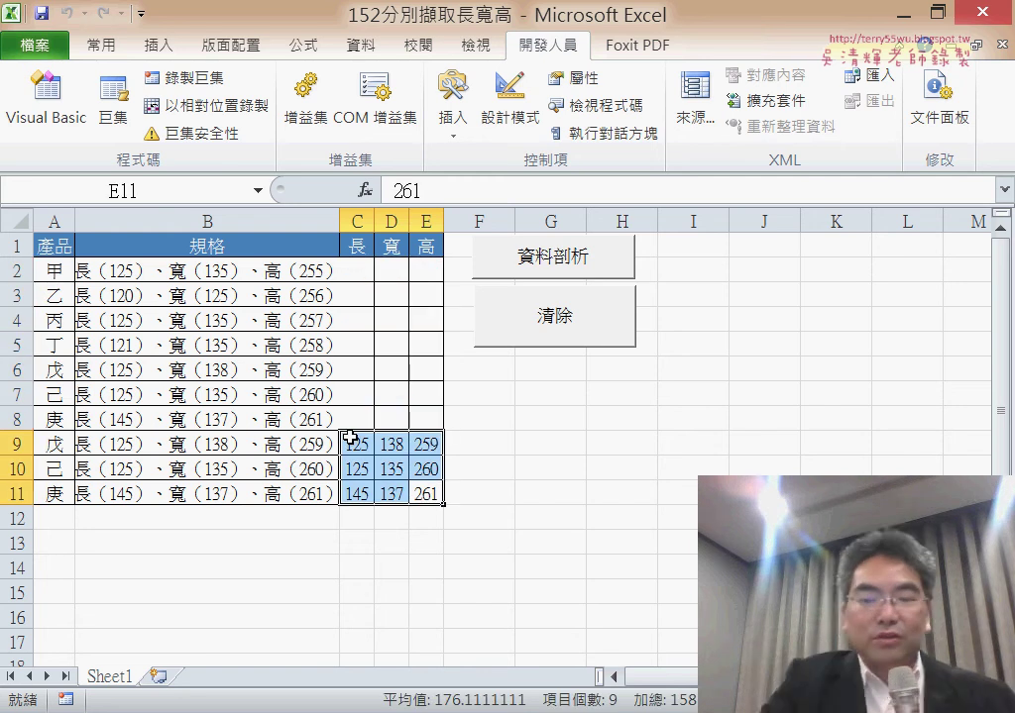
{"action": "key", "text": "Delete"}
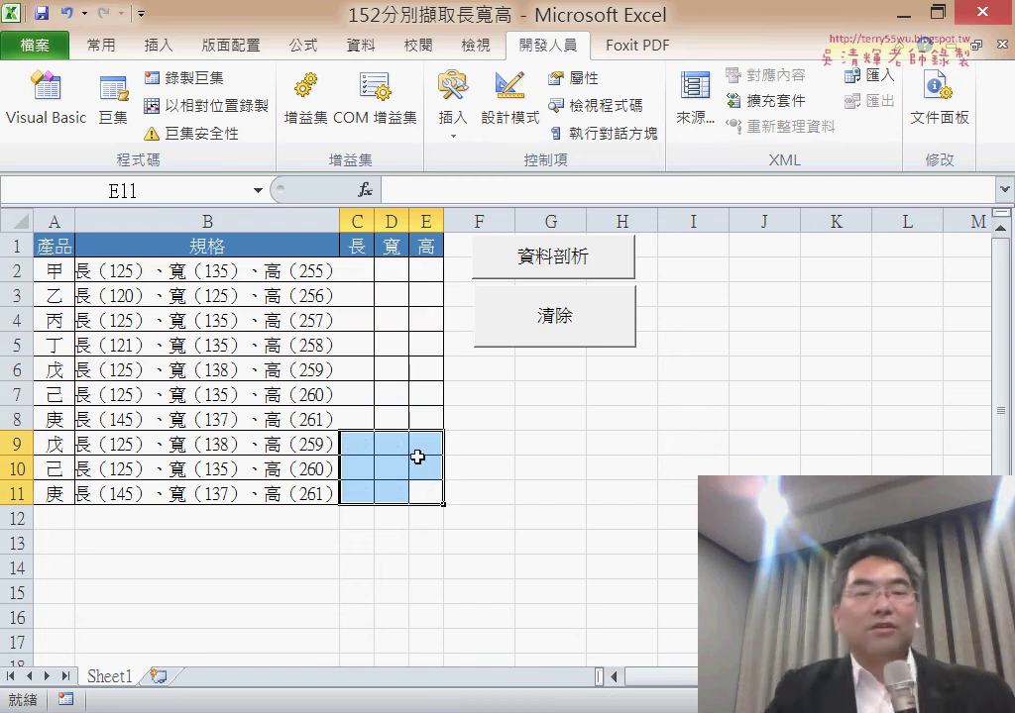
{"action": "left_click", "coordinate": [621, 443]}
{"action": "left_click", "coordinate": [564, 266]}
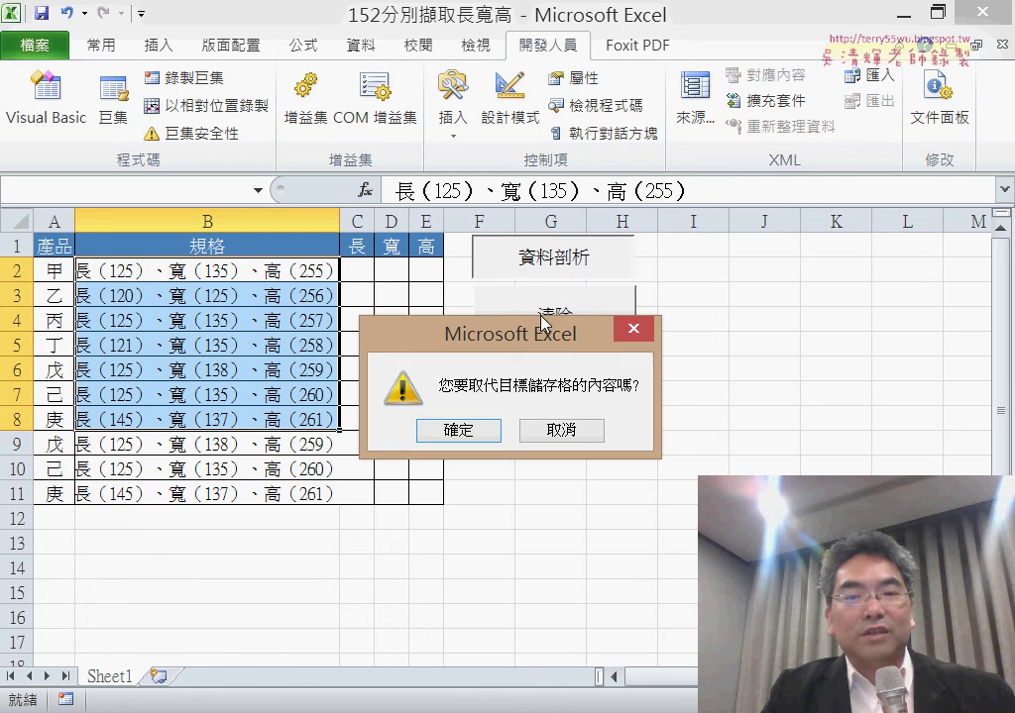
- Confirm replacing the cells, then open the 資料剖析 macro's code from the macro list
{"action": "left_click", "coordinate": [459, 430]}
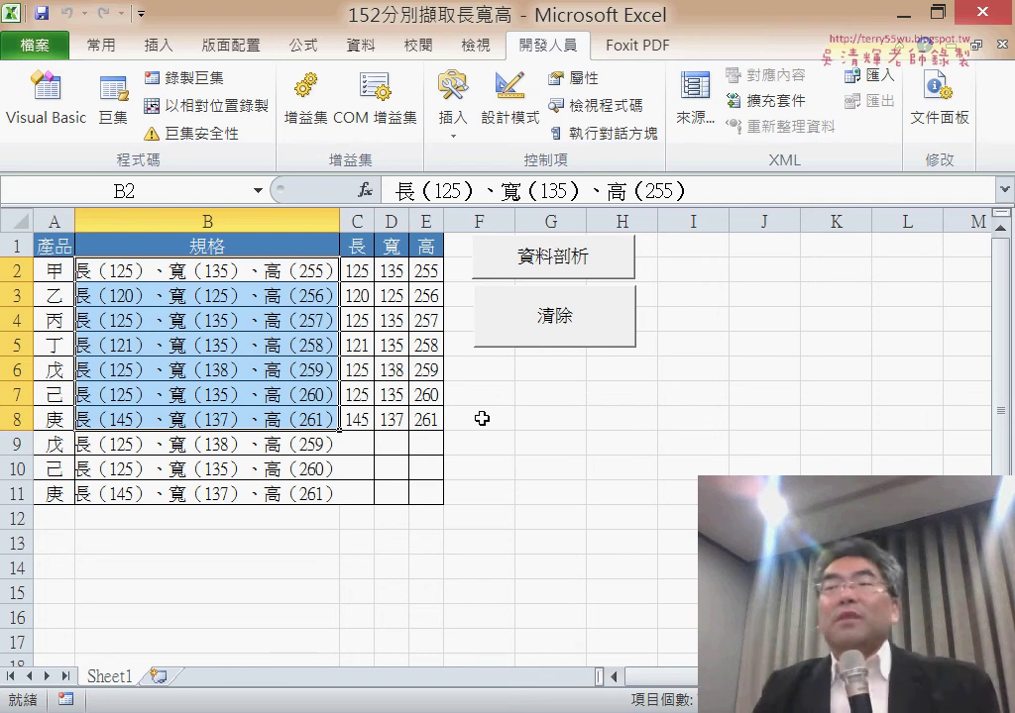
{"action": "left_click", "coordinate": [113, 104]}
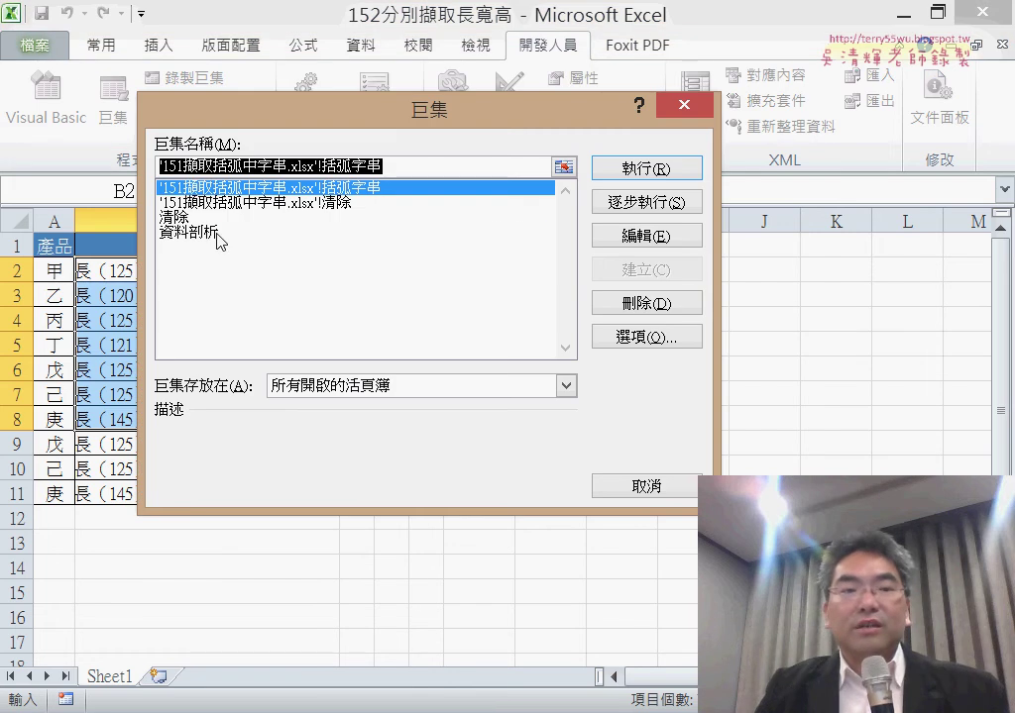
{"action": "left_click", "coordinate": [217, 233]}
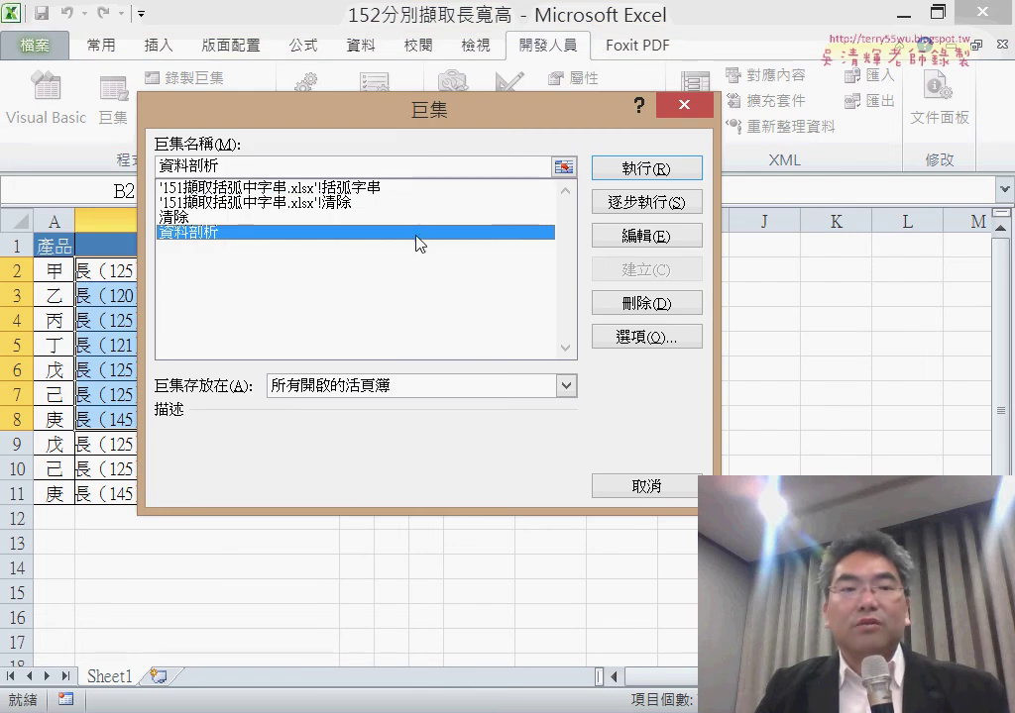
{"action": "left_click", "coordinate": [637, 237]}
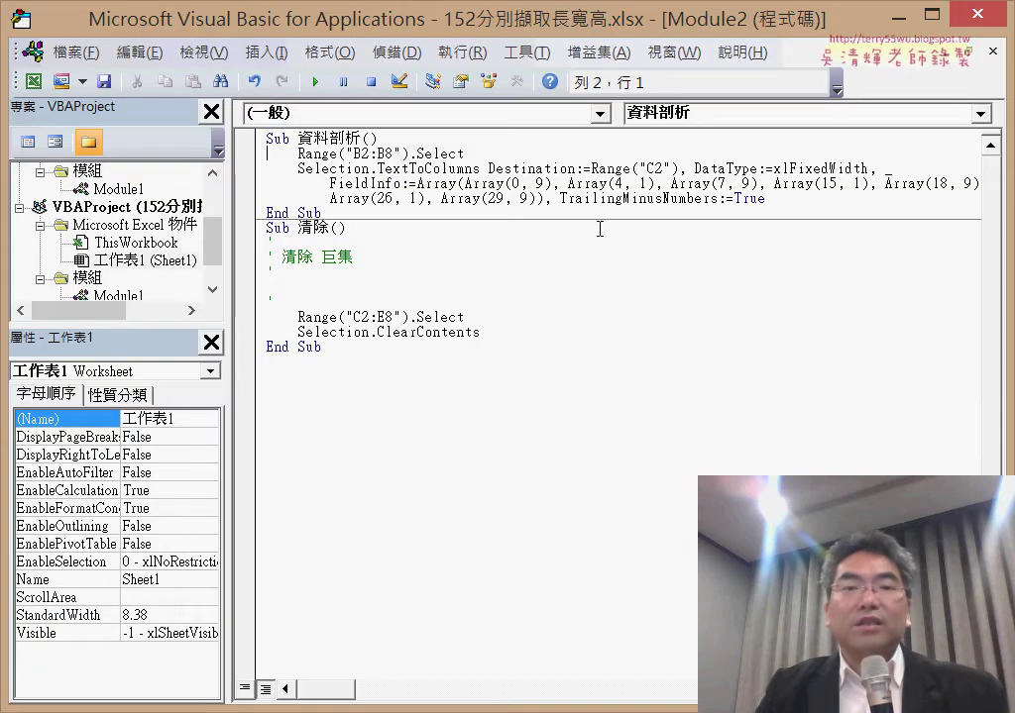
- Set the code font size to 14 in the editor options' 撰寫風格 settings
{"action": "left_click_drag", "start_coordinate": [300, 156], "coordinate": [340, 156]}
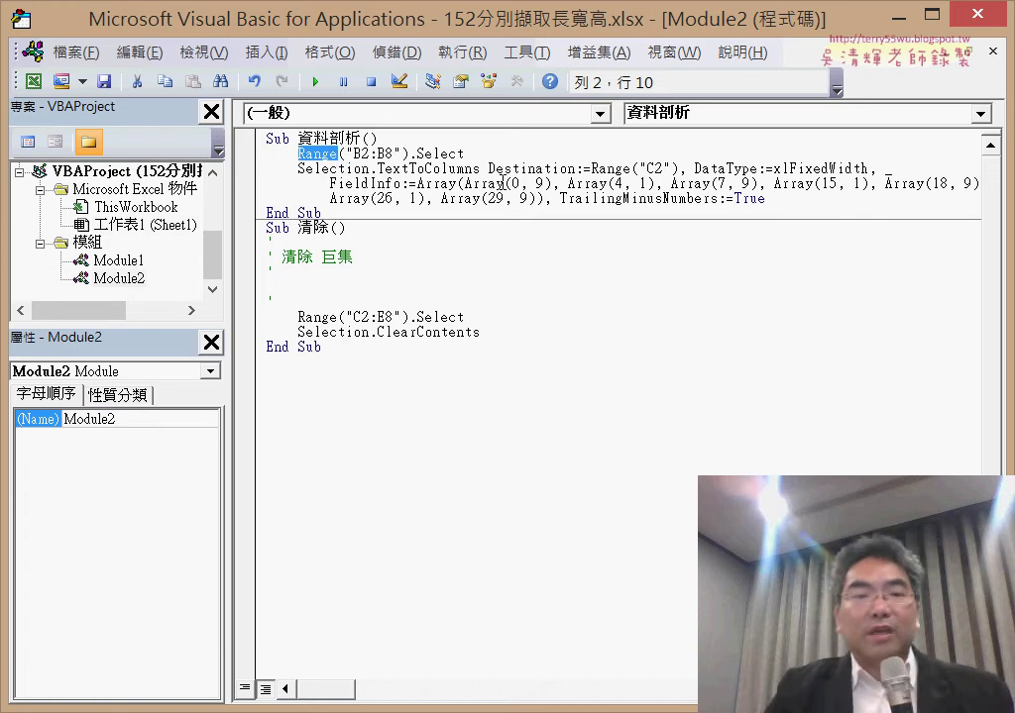
{"action": "left_click", "coordinate": [527, 53]}
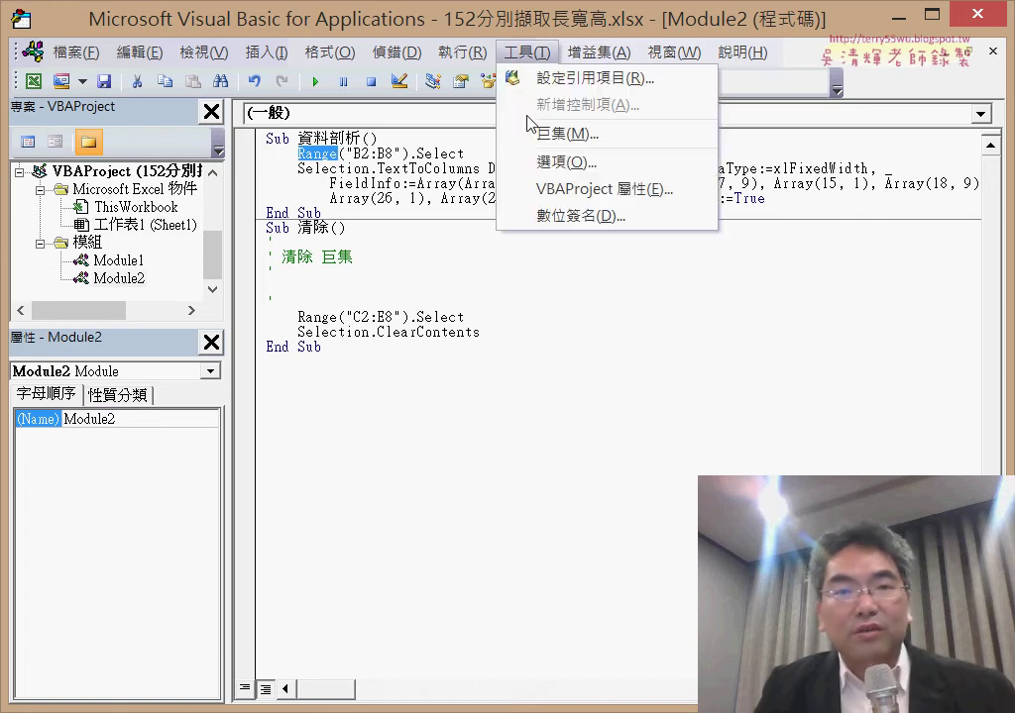
{"action": "left_click", "coordinate": [548, 164]}
{"action": "left_click", "coordinate": [352, 151]}
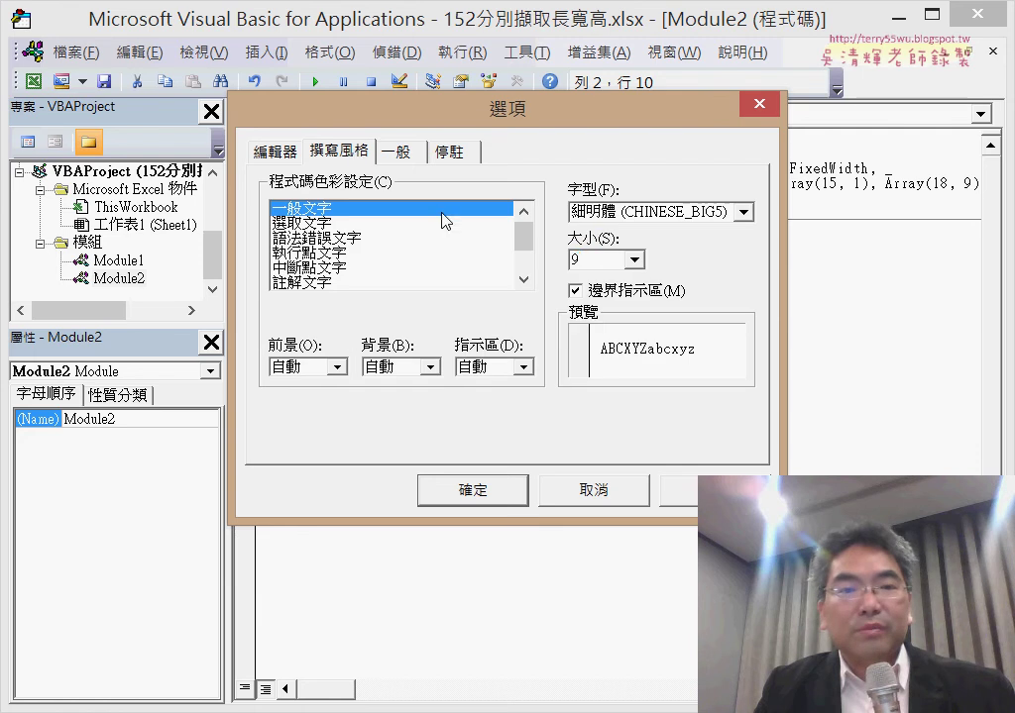
{"action": "left_click", "coordinate": [632, 259]}
{"action": "scroll", "coordinate": [635, 317], "scroll_direction": "down", "scroll_amount": 1}
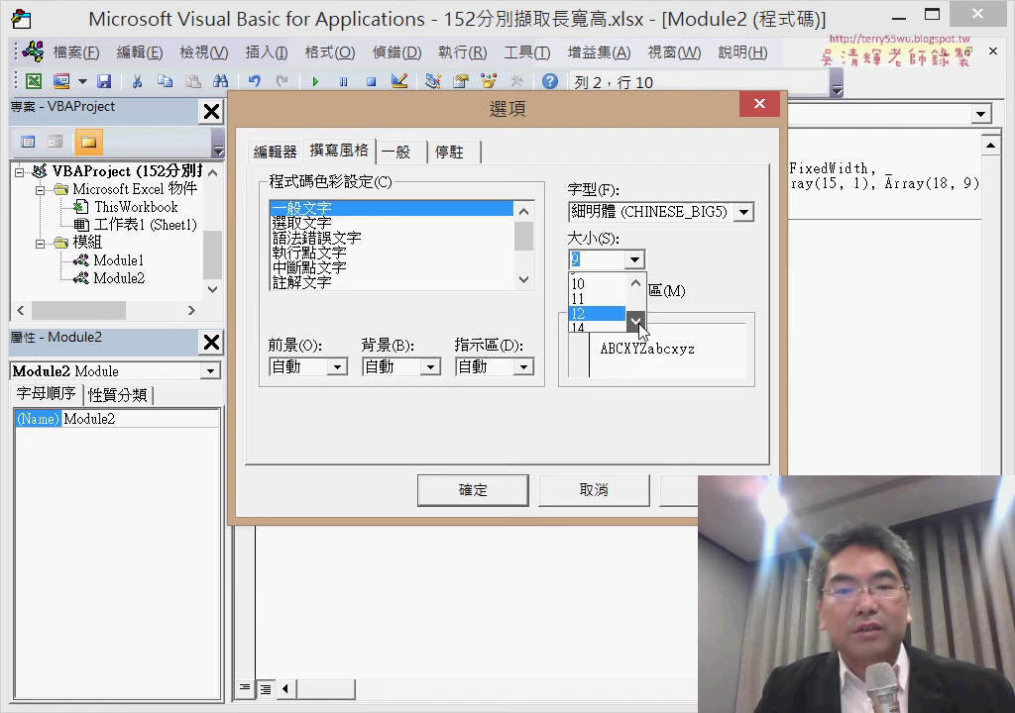
{"action": "scroll", "coordinate": [626, 319], "scroll_direction": "down", "scroll_amount": 1}
{"action": "left_click", "coordinate": [599, 309]}
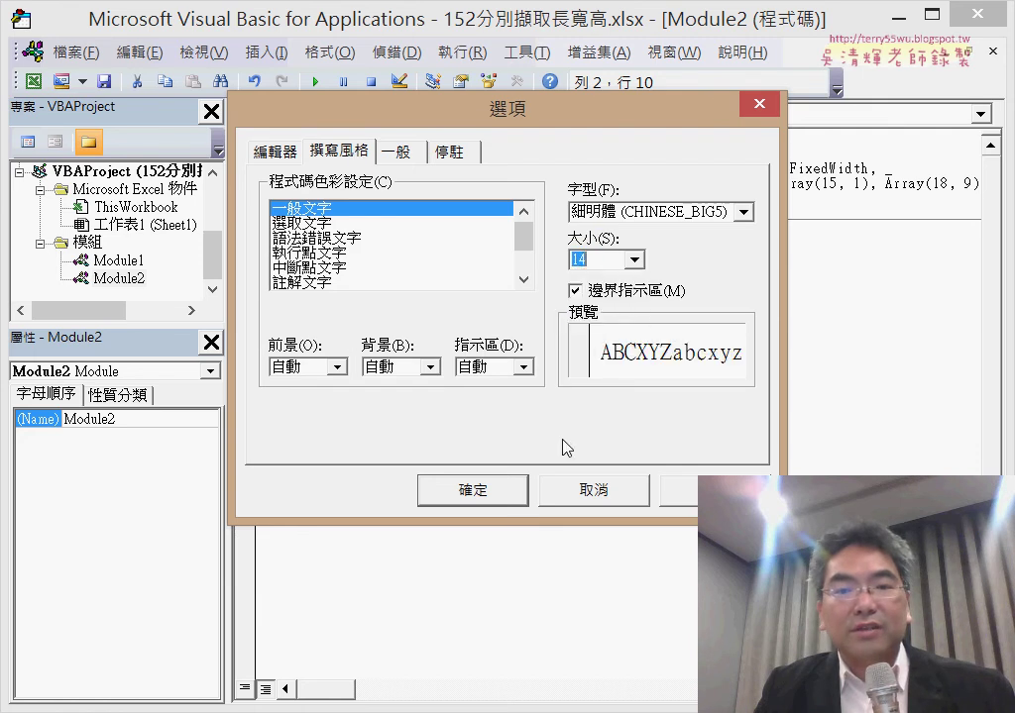
{"action": "left_click", "coordinate": [473, 490]}
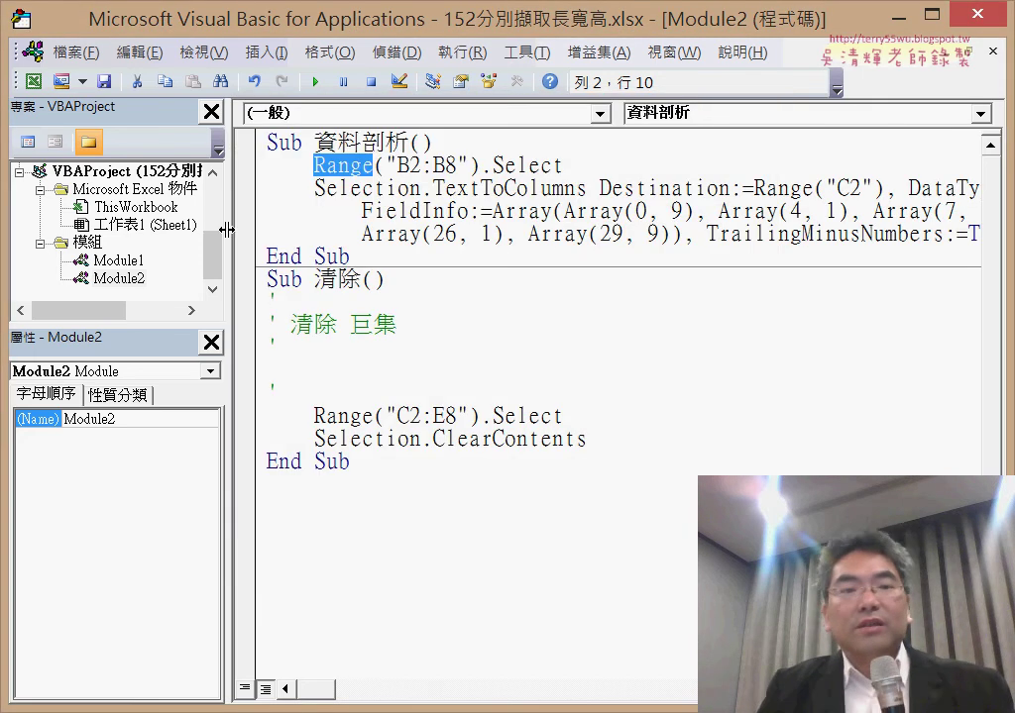
- Widen the code pane, point out Range and TextToColumns, and place the editor beside the Excel sheet
{"action": "left_click_drag", "start_coordinate": [226, 230], "coordinate": [180, 229]}
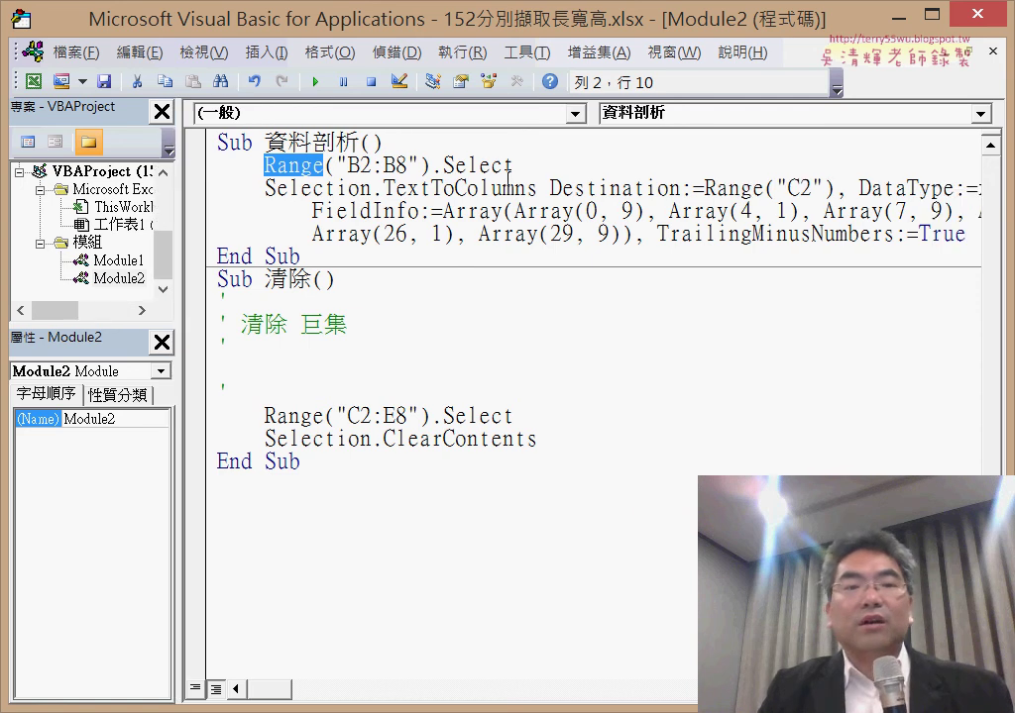
{"action": "left_click_drag", "start_coordinate": [513, 166], "coordinate": [262, 166]}
{"action": "left_click", "coordinate": [328, 166]}
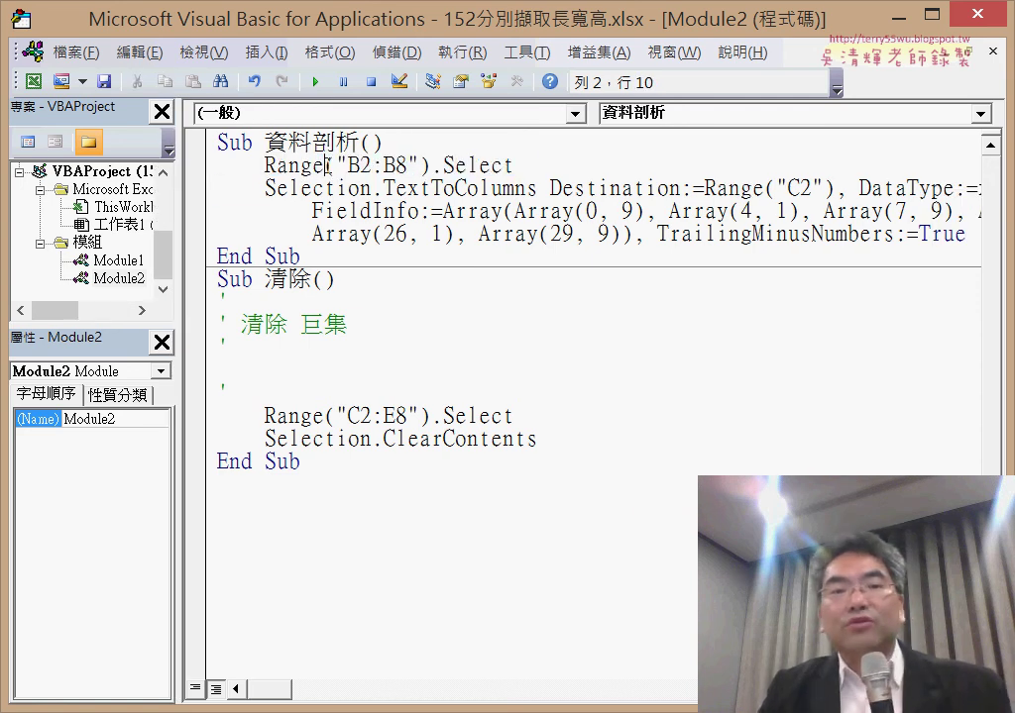
{"action": "left_click_drag", "start_coordinate": [265, 166], "coordinate": [325, 166]}
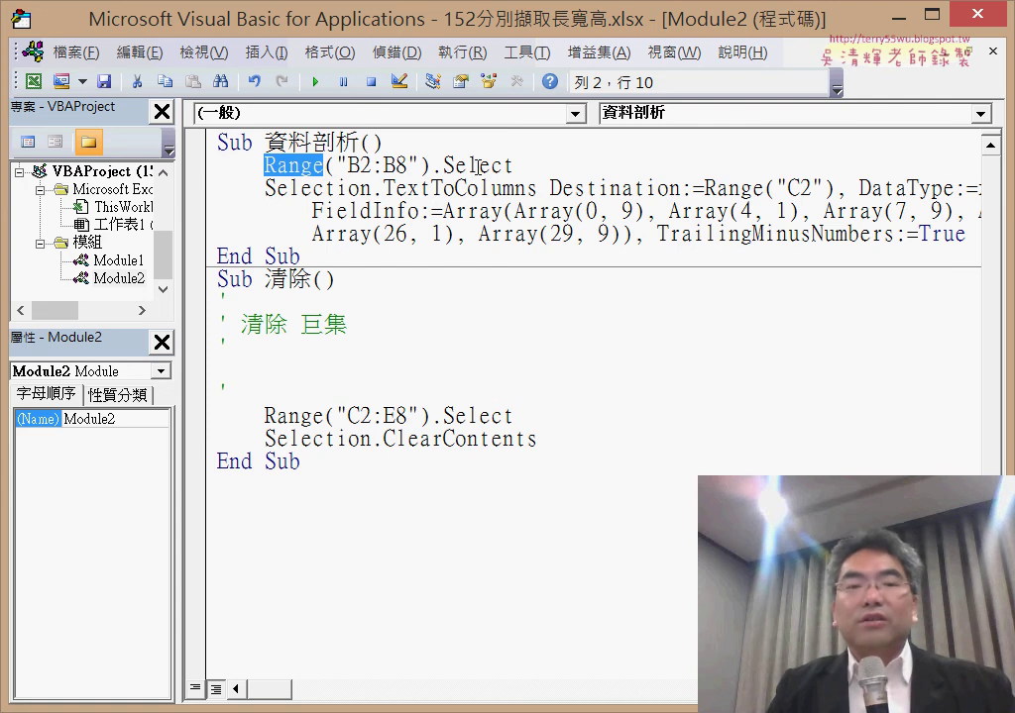
{"action": "left_click_drag", "start_coordinate": [372, 191], "coordinate": [268, 188]}
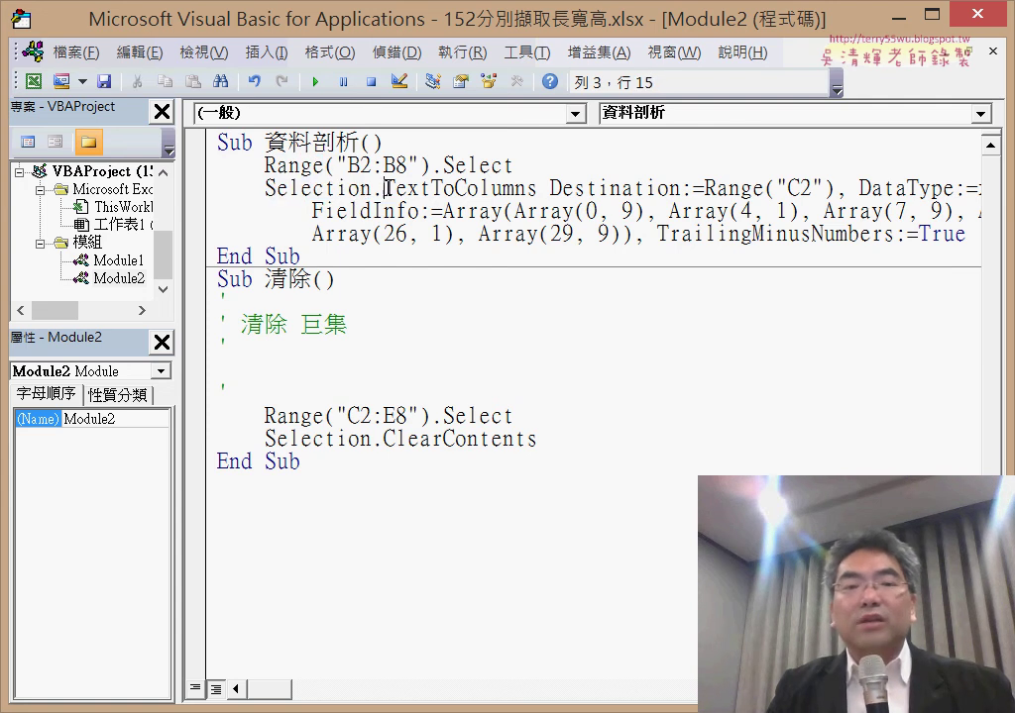
{"action": "left_click_drag", "start_coordinate": [384, 188], "coordinate": [525, 192]}
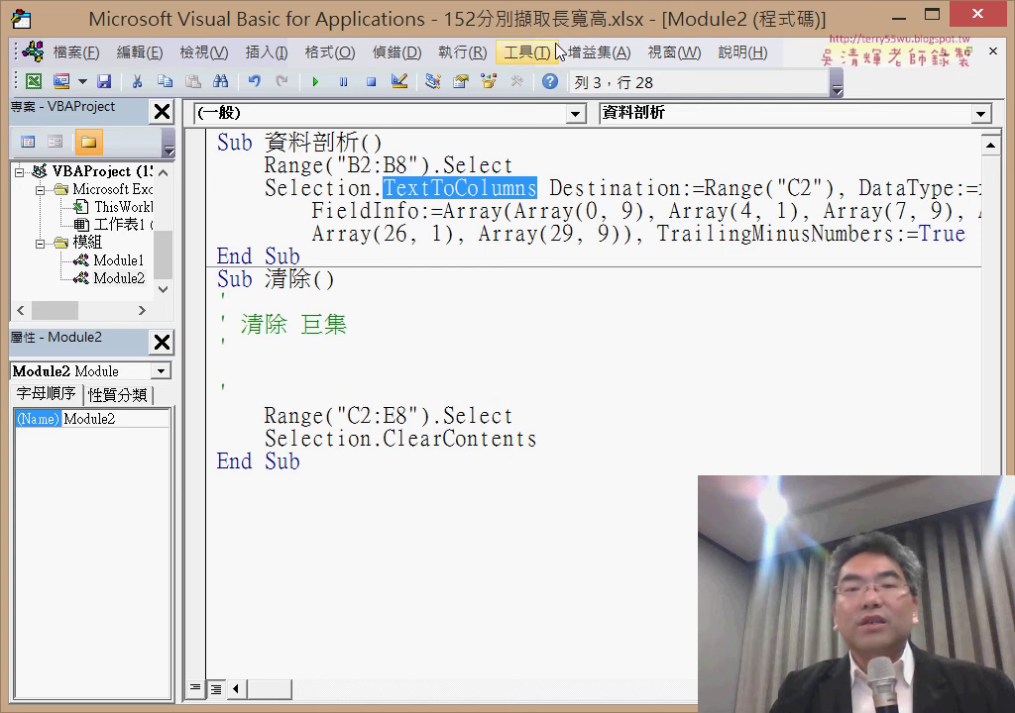
{"action": "left_click_drag", "start_coordinate": [553, 36], "coordinate": [921, 45]}
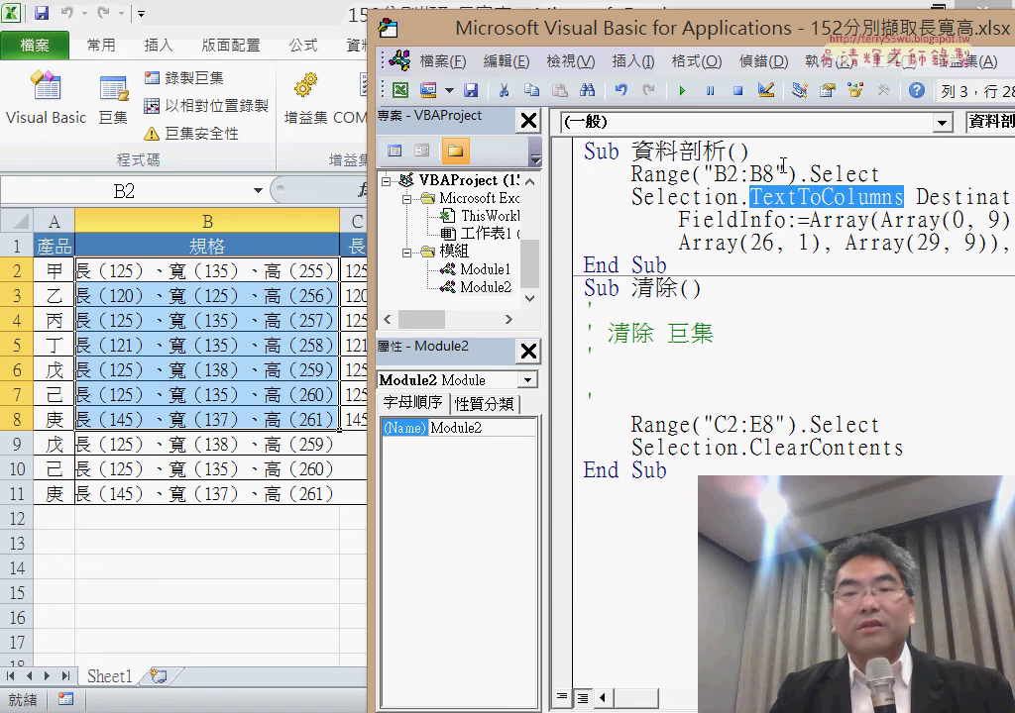
- Change the end row to 11, then restore Range("B2:B8") and add a blank line under Sub 資料剖析()
{"action": "left_click", "coordinate": [774, 174]}
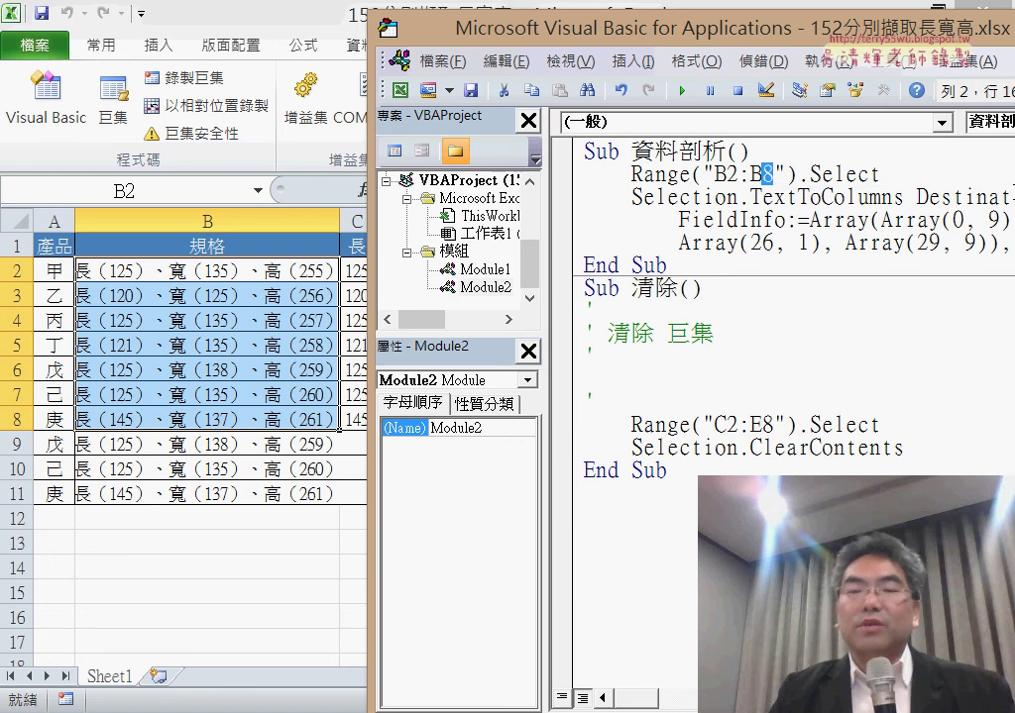
{"action": "type", "text": "1"}
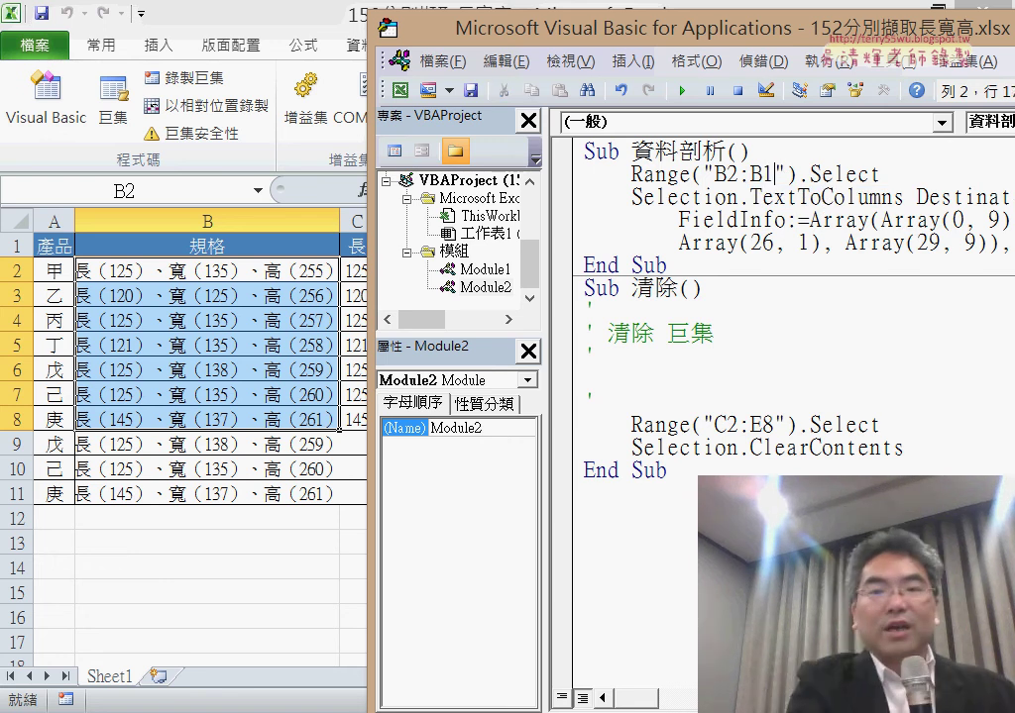
{"action": "type", "text": "1"}
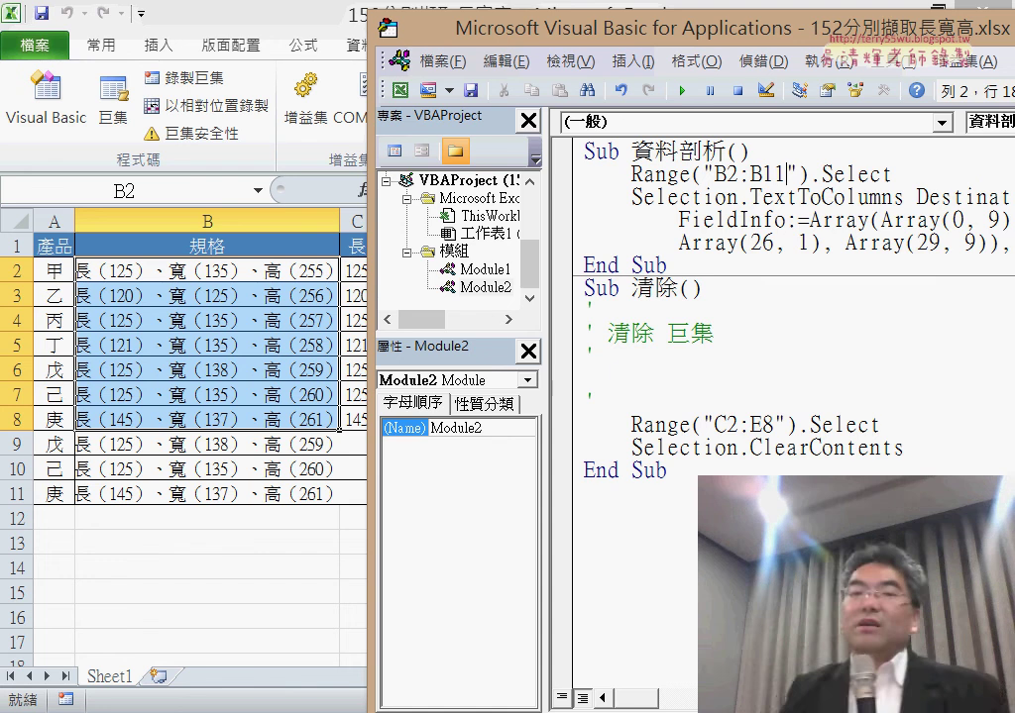
{"action": "key", "text": "BackSpace"}
{"action": "key", "text": "BackSpace"}
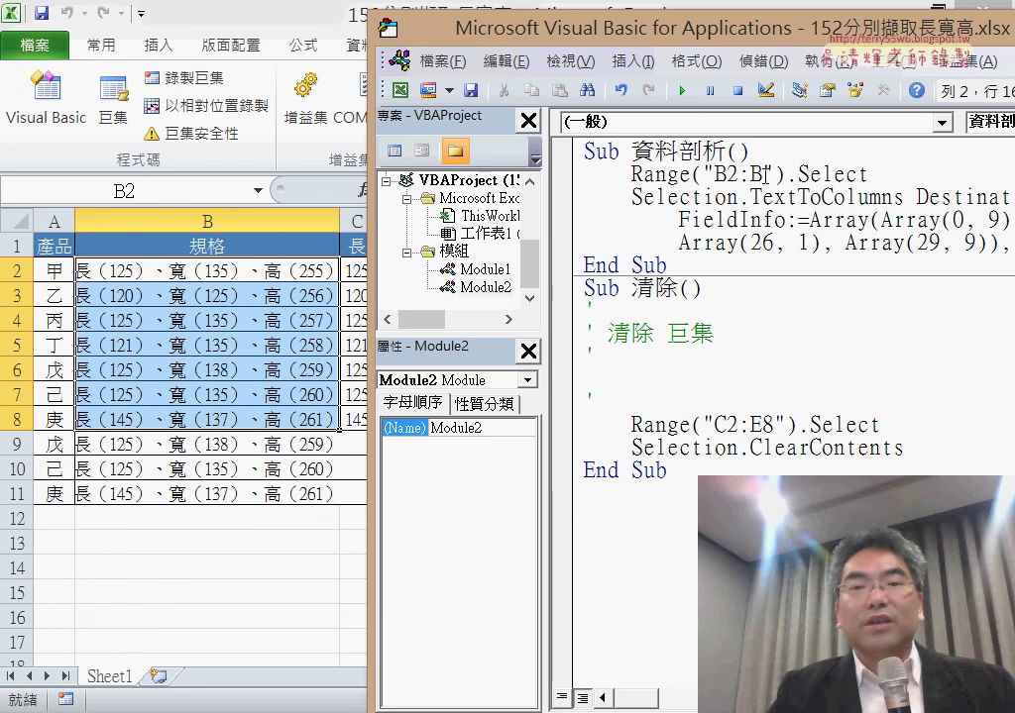
{"action": "type", "text": "8"}
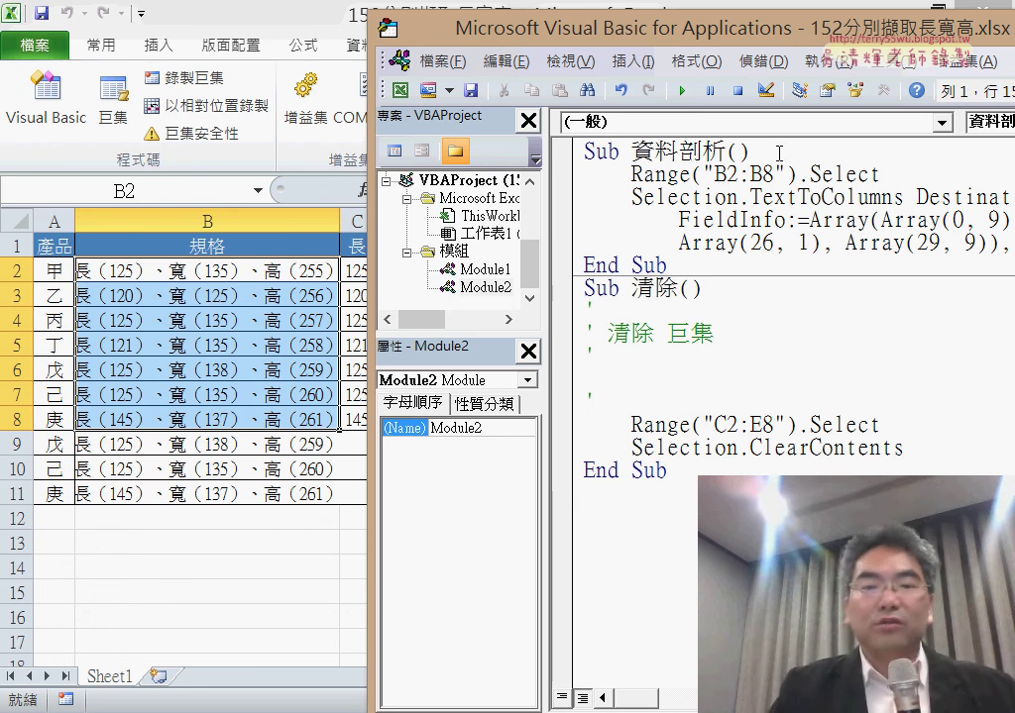
{"action": "key", "text": "Return"}
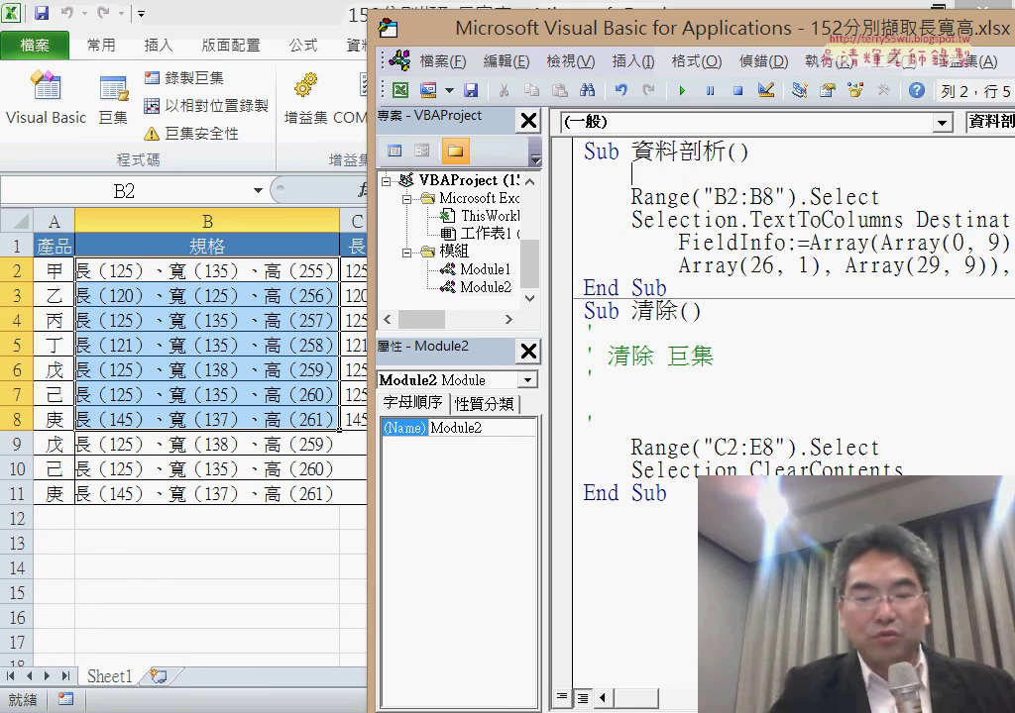
- Add the line r = Range("B2").End(xlDown).Row using IntelliSense completions
{"action": "type", "text": "r"}
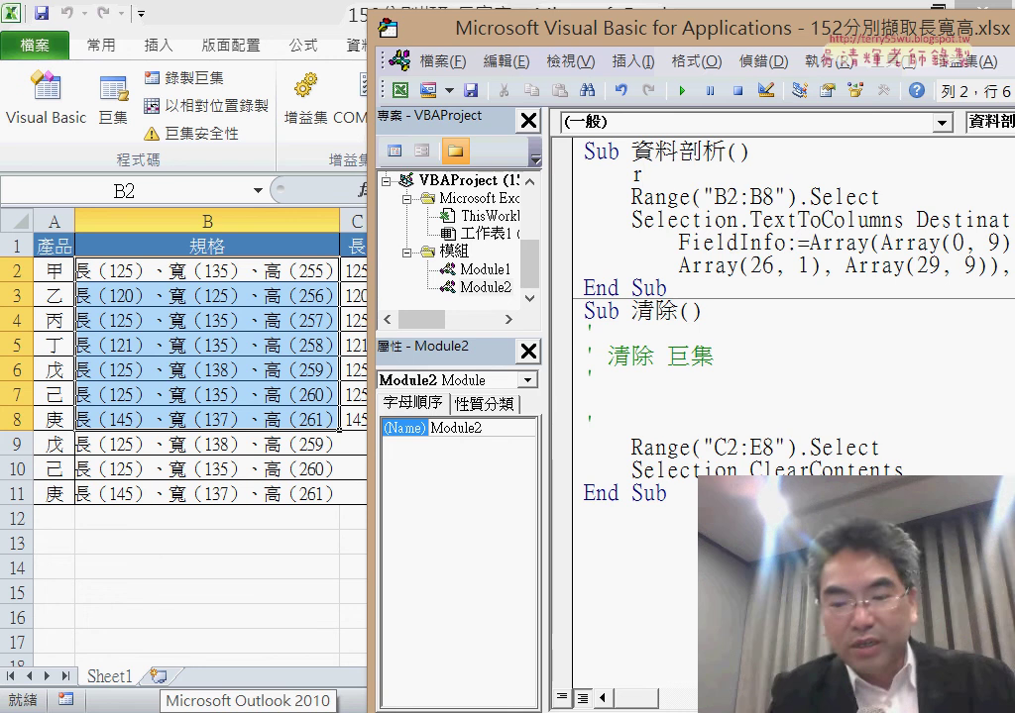
{"action": "type", "text": "=ra"}
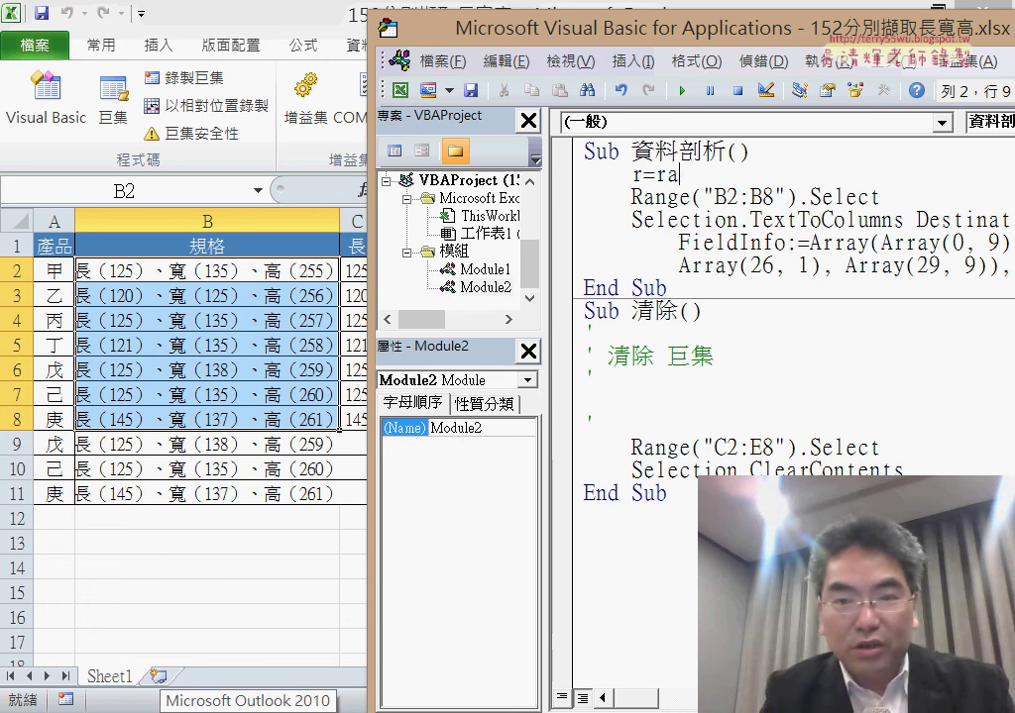
{"action": "type", "text": "nge"}
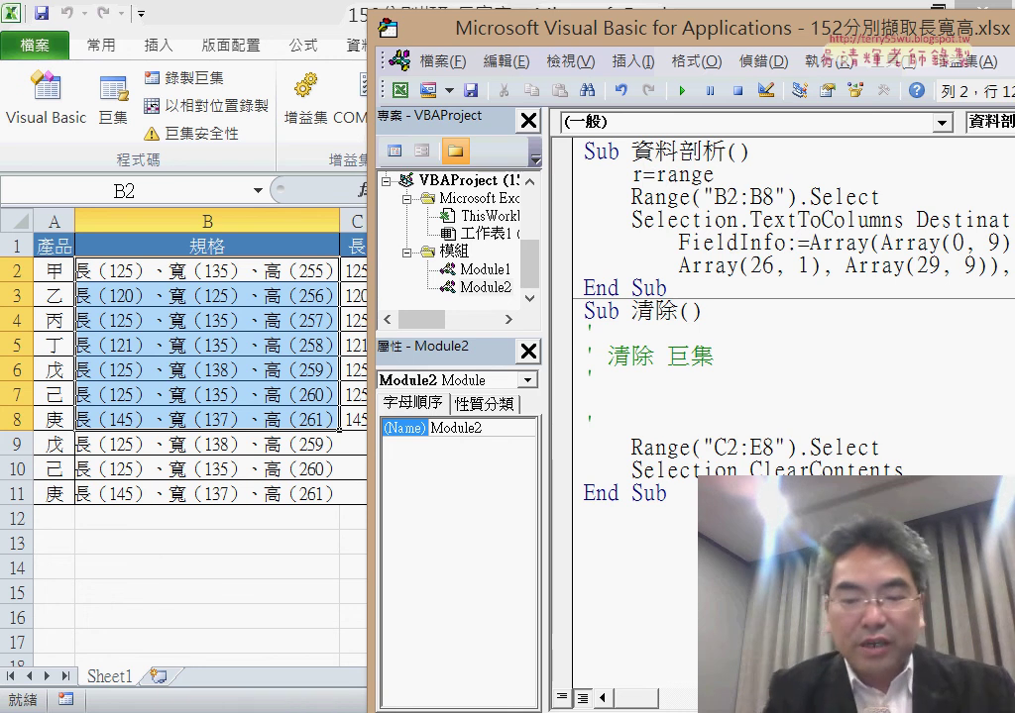
{"action": "type", "text": "(\"B2"}
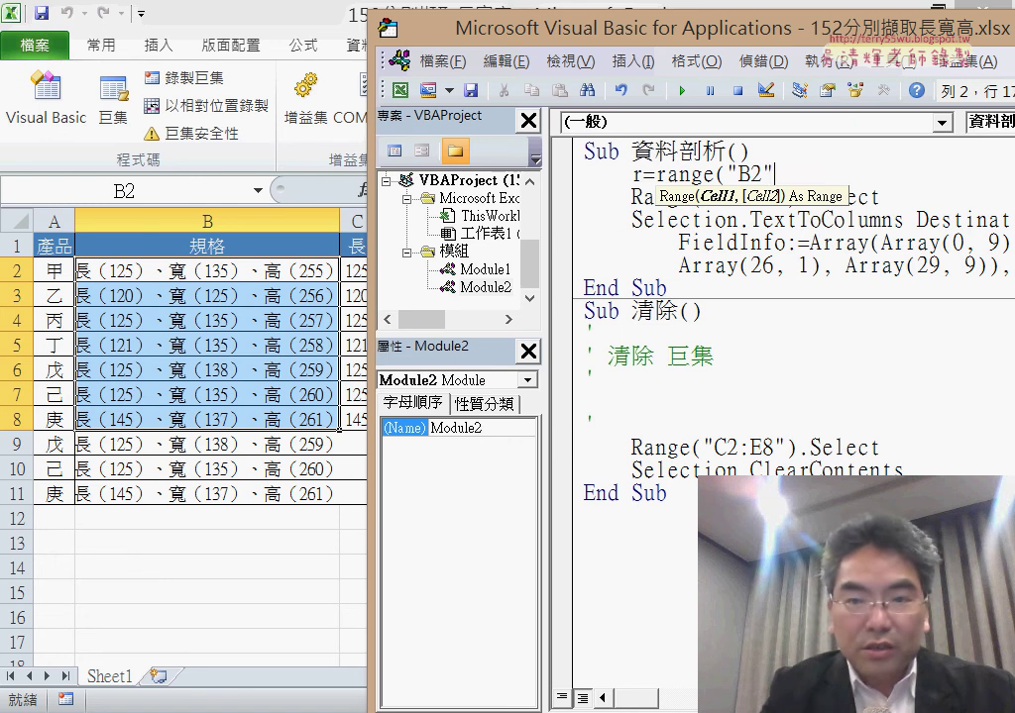
{"action": "type", "text": ").e"}
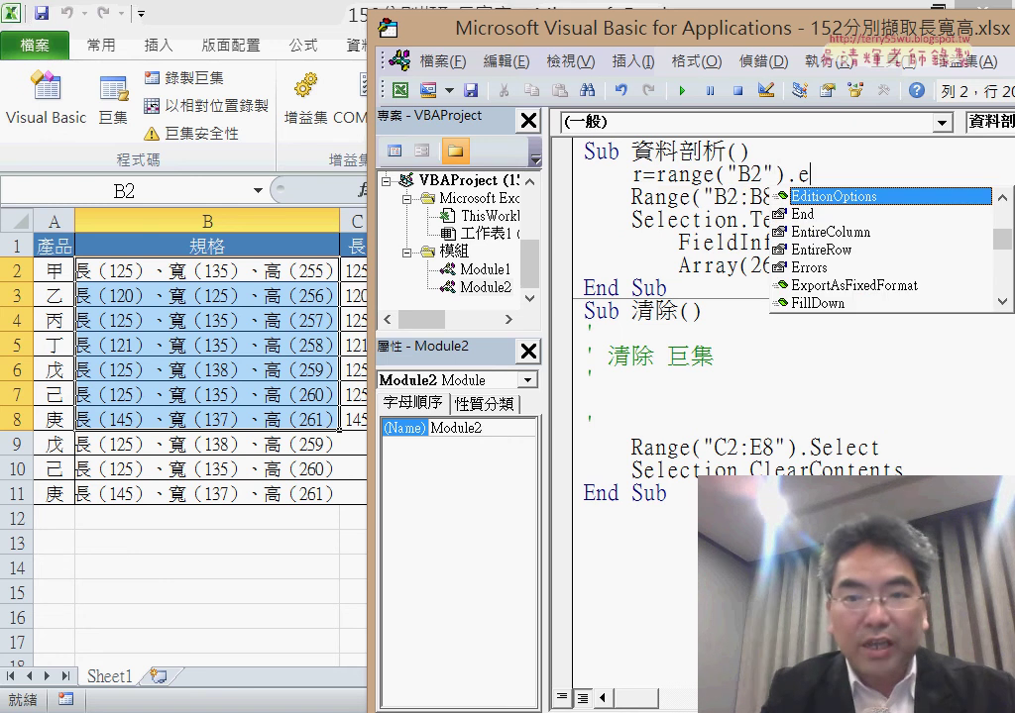
{"action": "key", "text": "Down"}
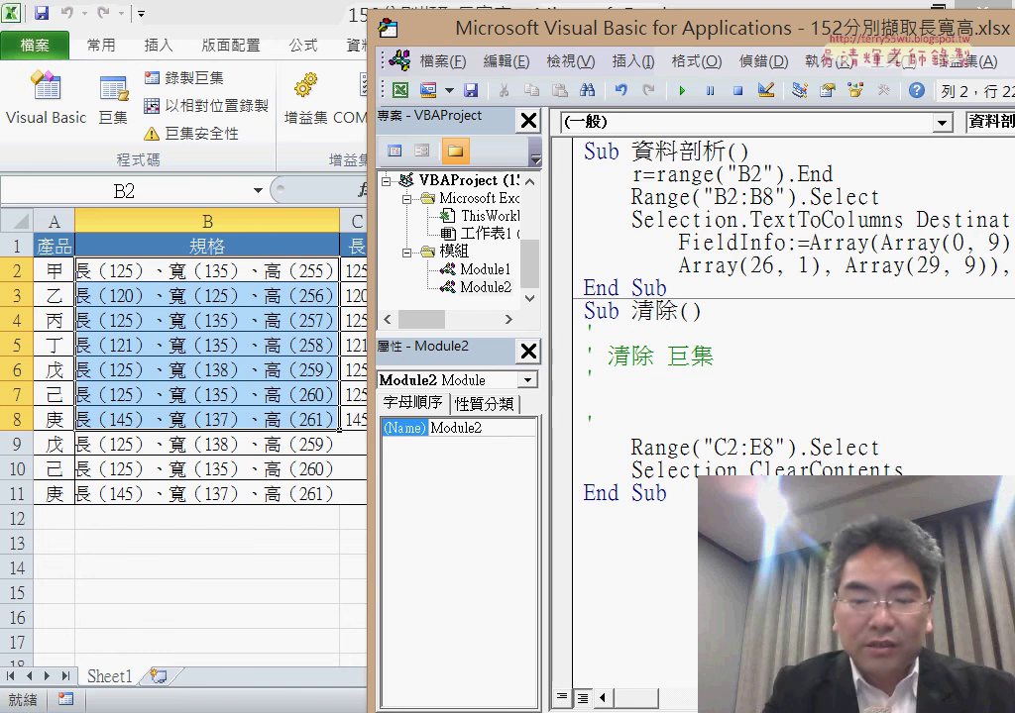
{"action": "type", "text": "("}
{"action": "key", "text": "Down"}
{"action": "key", "text": "Down"}
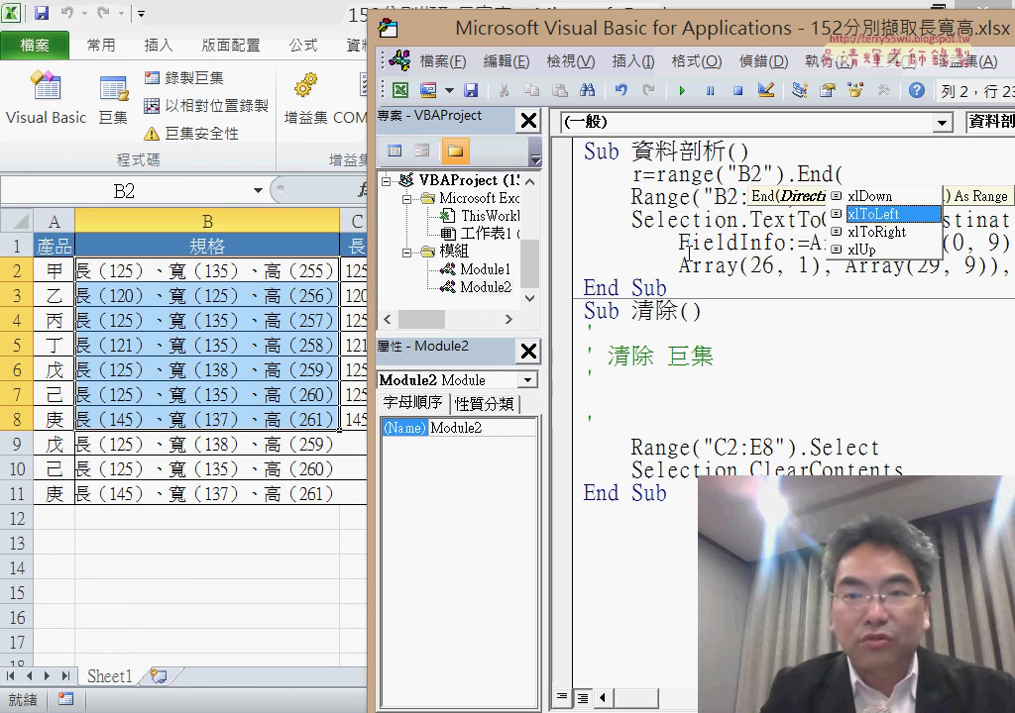
{"action": "key", "text": "Down"}
{"action": "key", "text": "Down"}
{"action": "key", "text": "Up"}
{"action": "key", "text": "Up"}
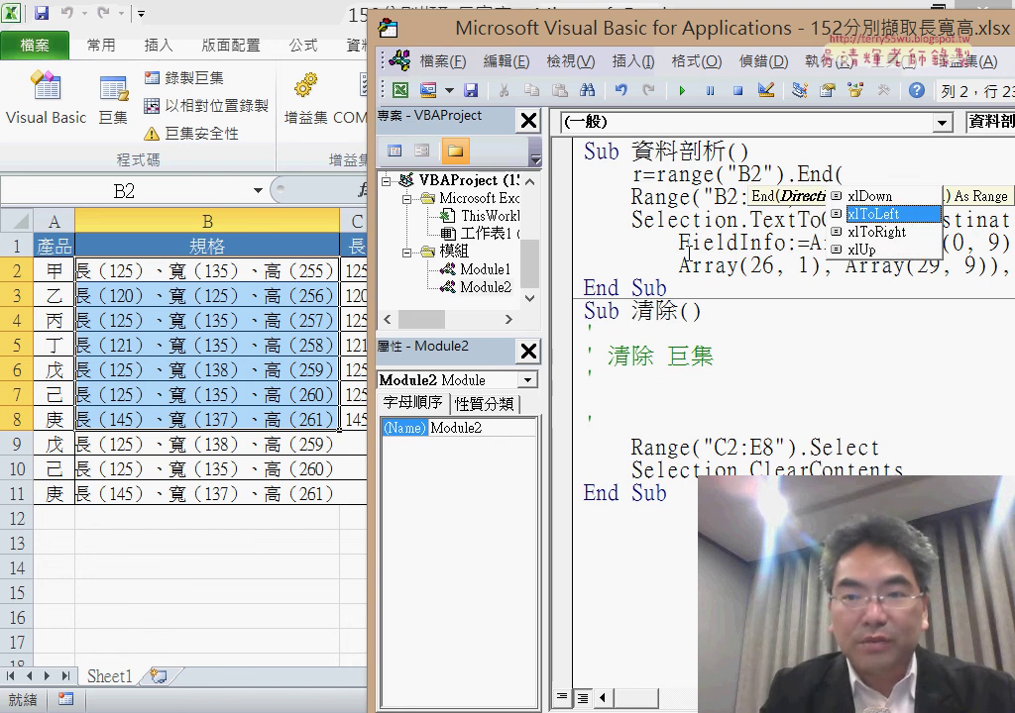
{"action": "key", "text": "Up"}
{"action": "type", "text": ")"}
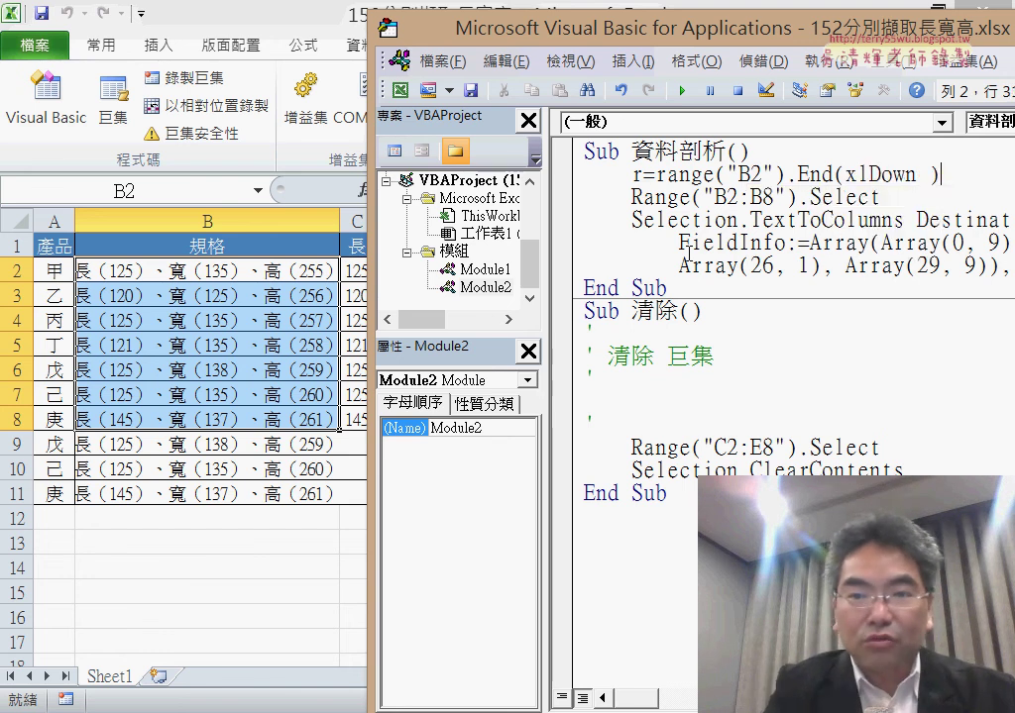
{"action": "type", "text": "."}
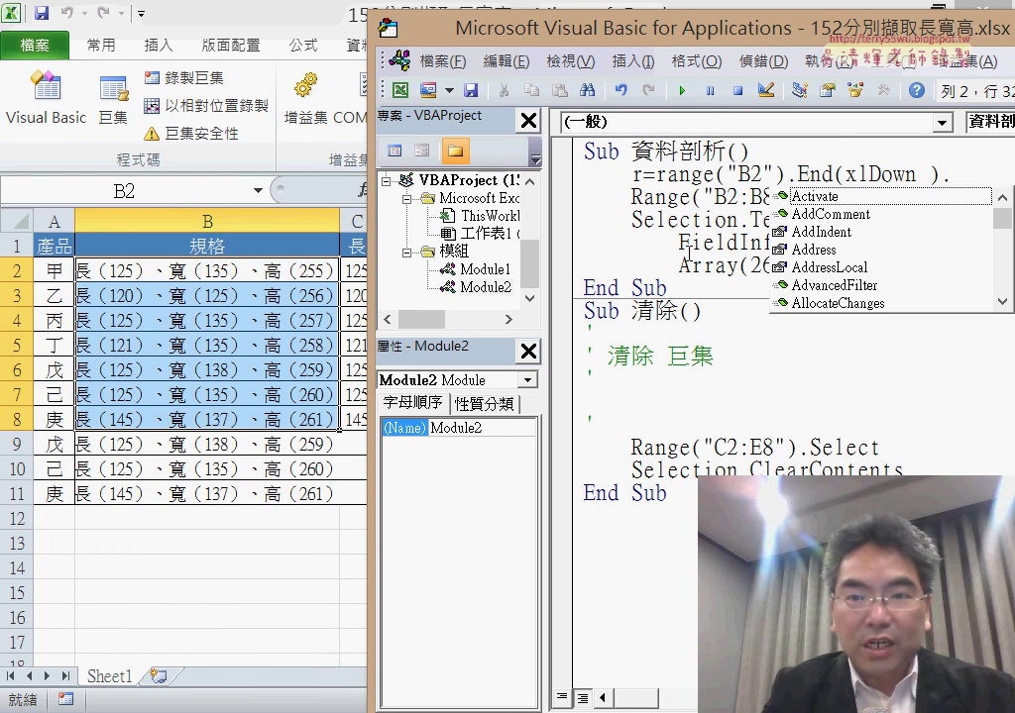
{"action": "type", "text": "row"}
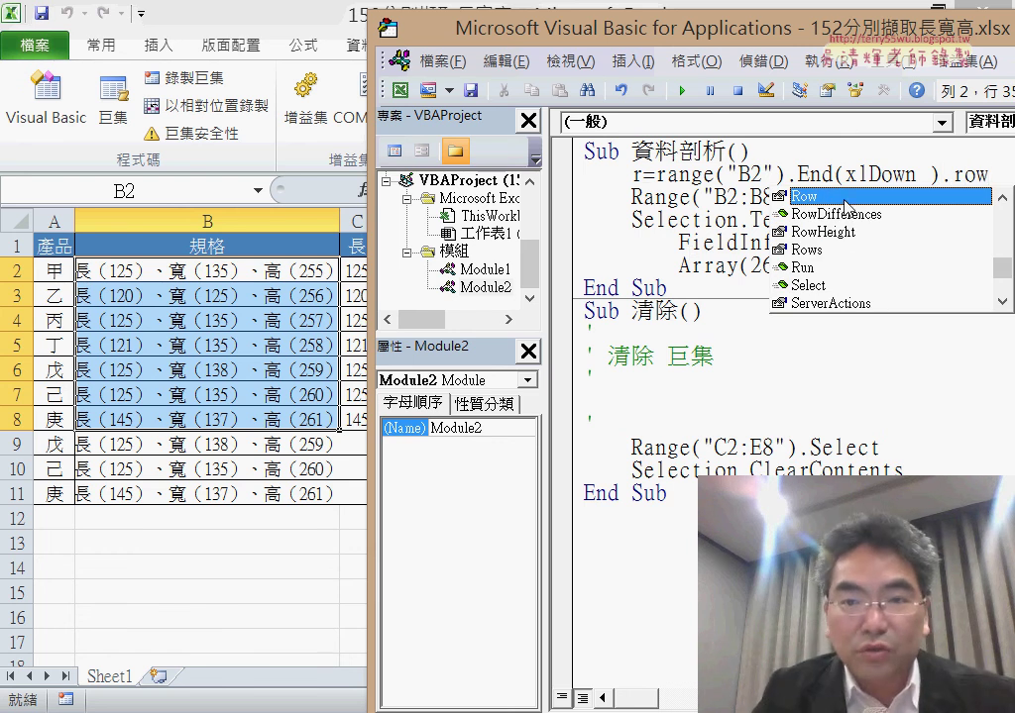
{"action": "double_click", "coordinate": [845, 198]}
{"action": "left_click", "coordinate": [869, 264]}
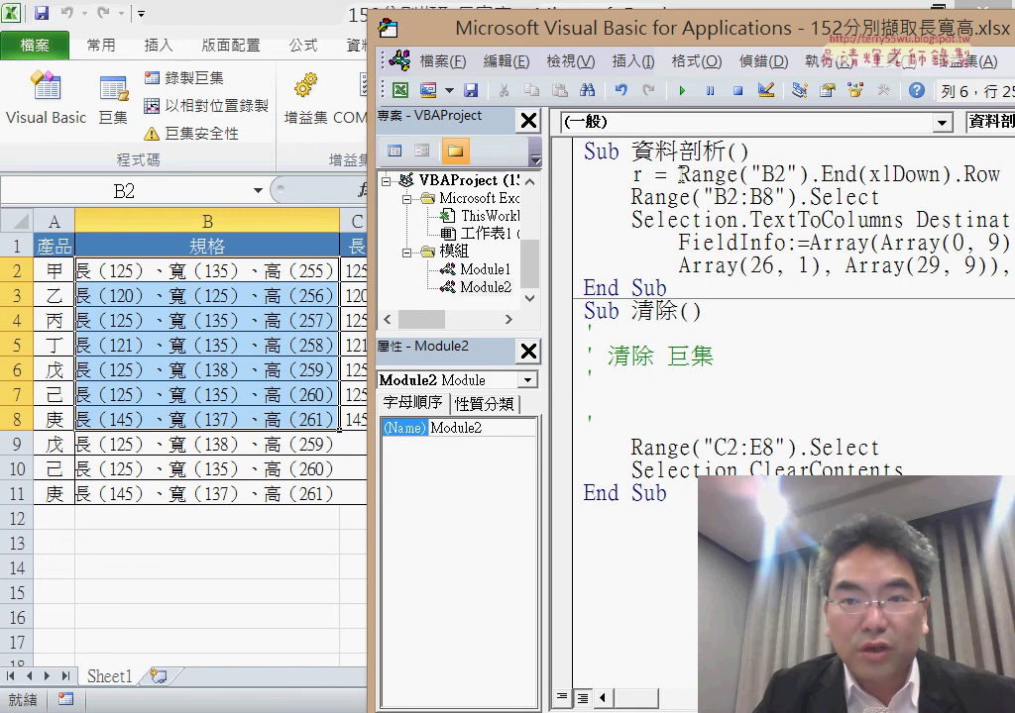
{"action": "double_click", "coordinate": [639, 174]}
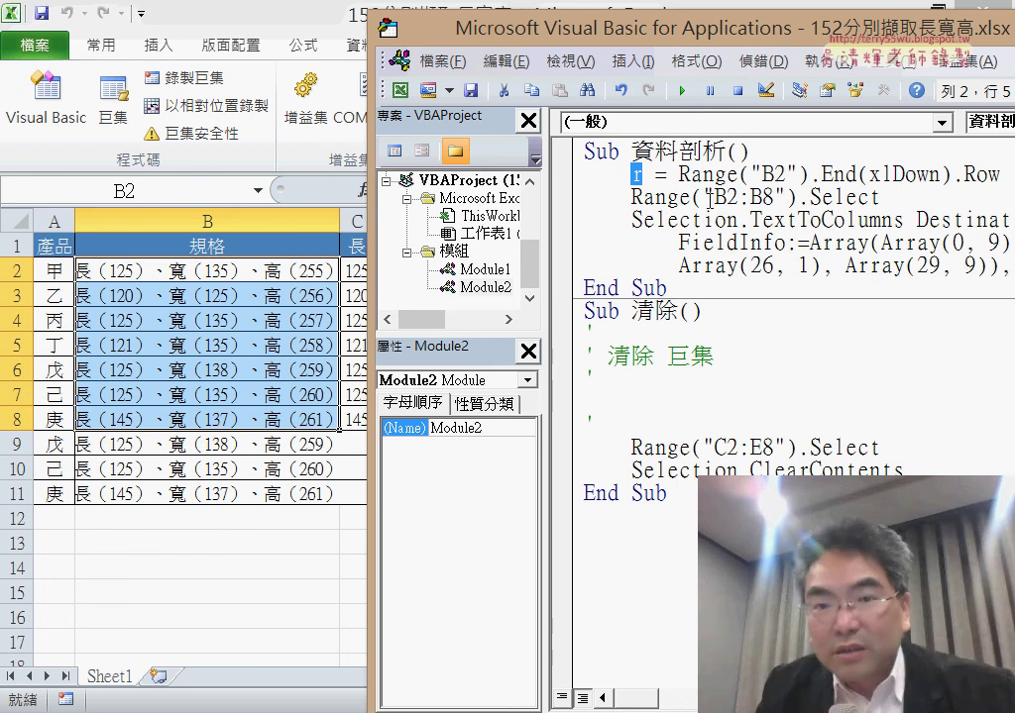
- Replace the fixed 8 so the split range becomes Range("B2:B" & r)
{"action": "left_click_drag", "start_coordinate": [760, 197], "coordinate": [773, 198]}
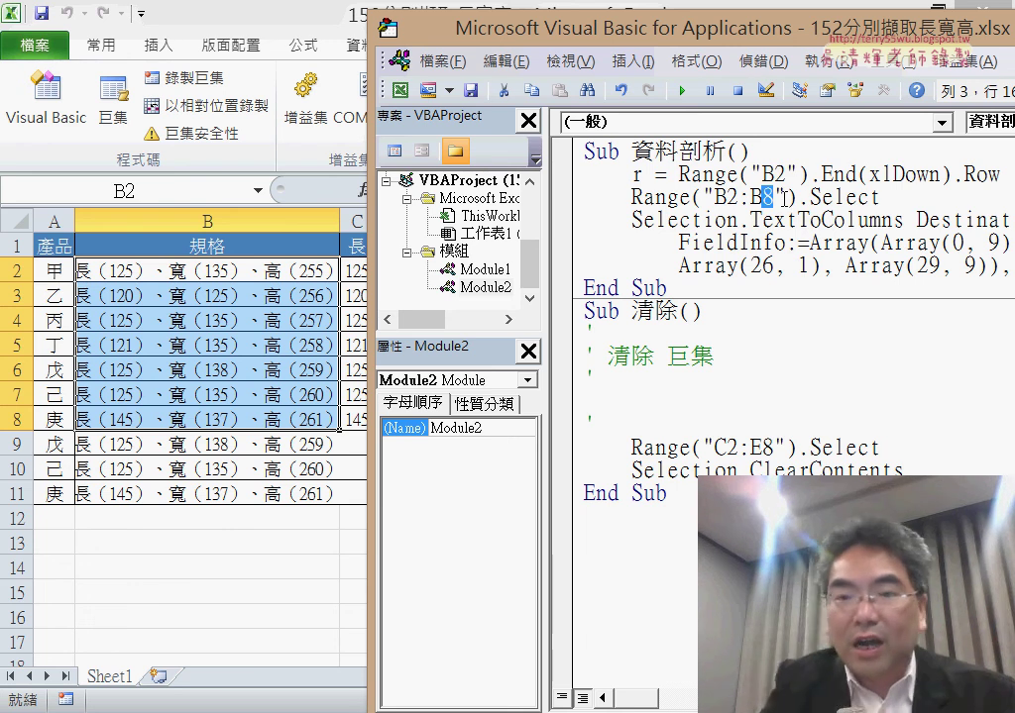
{"action": "key", "text": "Delete"}
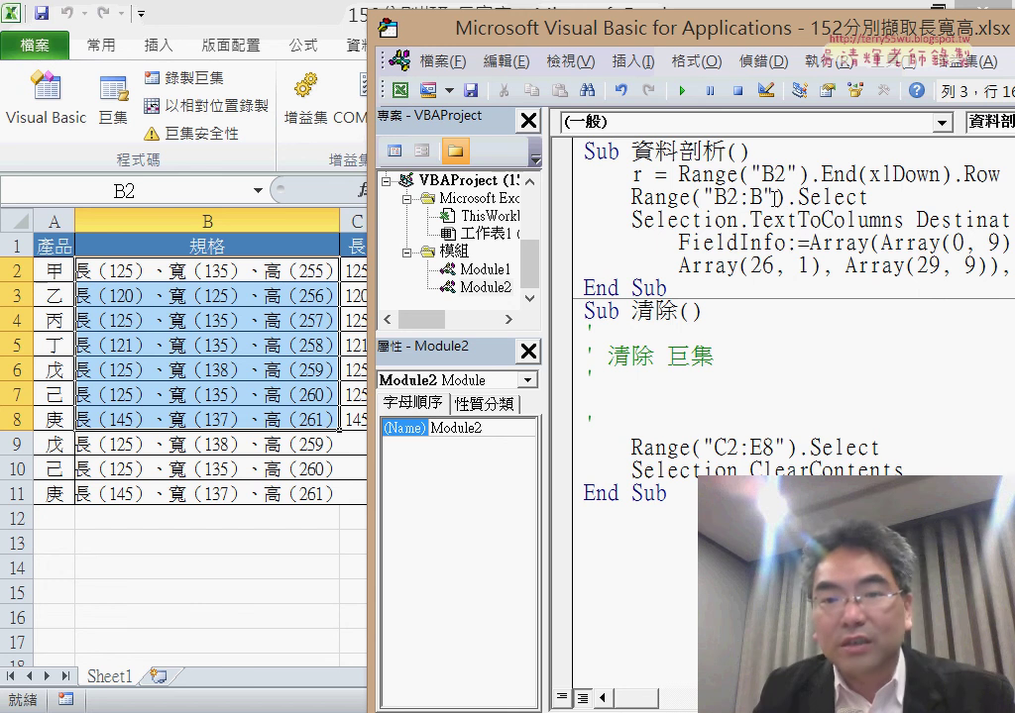
{"action": "left_click_drag", "start_coordinate": [774, 197], "coordinate": [715, 195]}
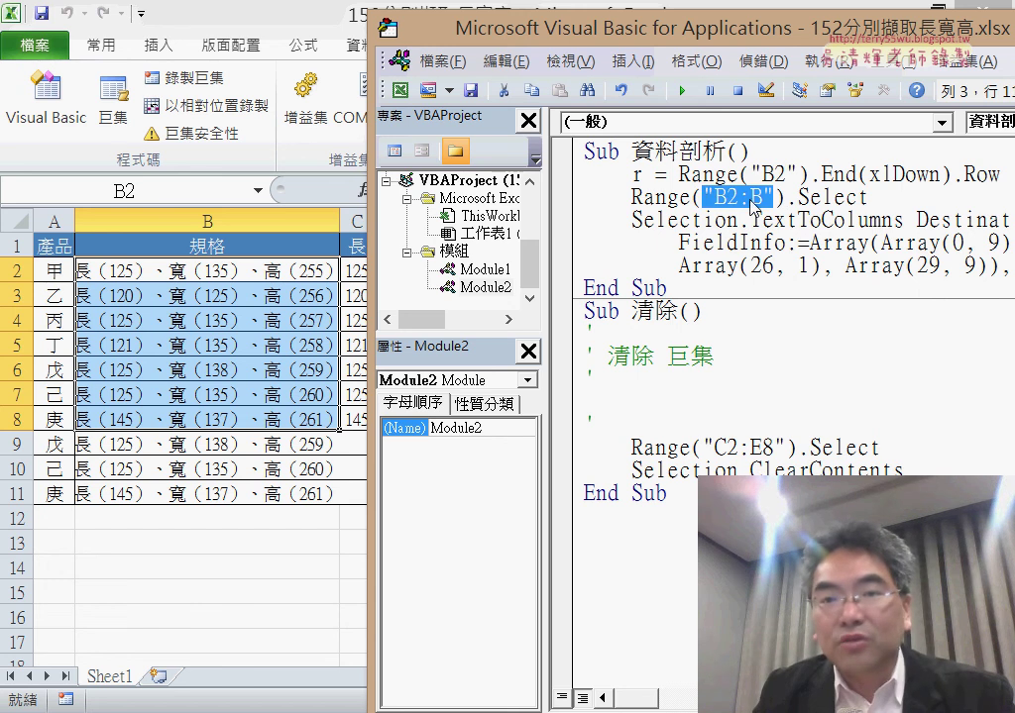
{"action": "left_click", "coordinate": [777, 196]}
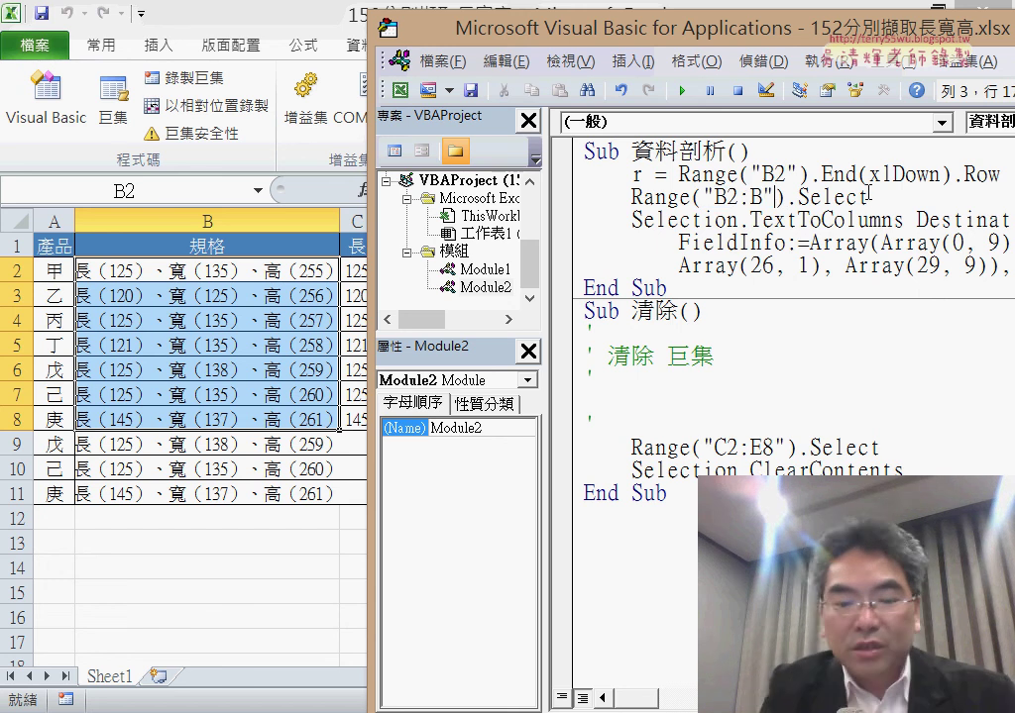
{"action": "type", "text": "&"}
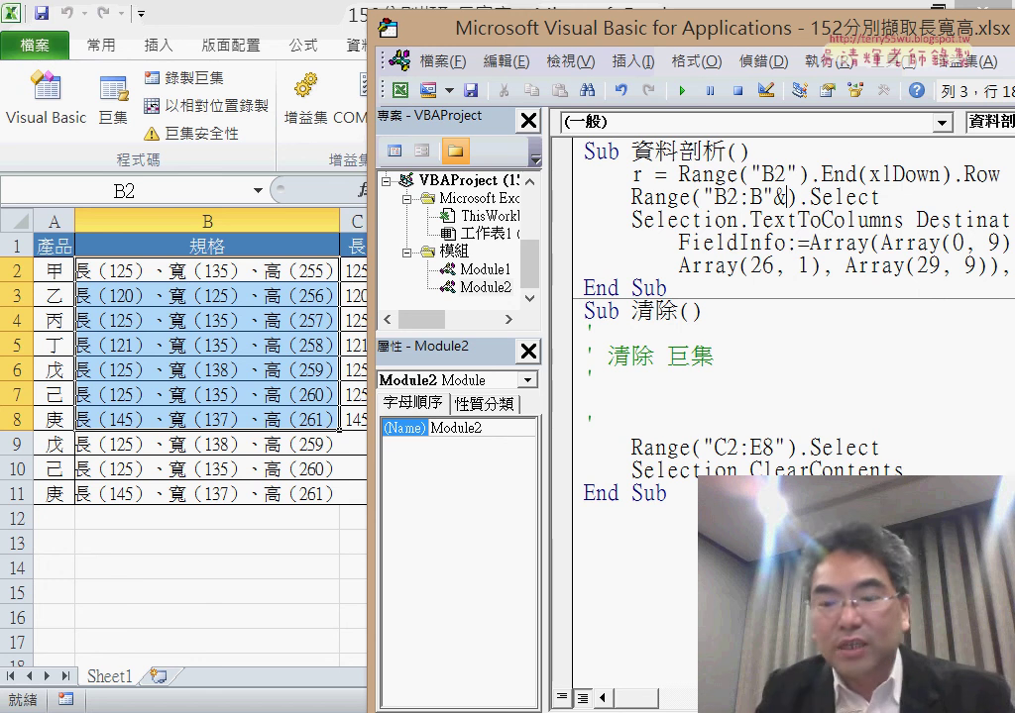
{"action": "type", "text": "r"}
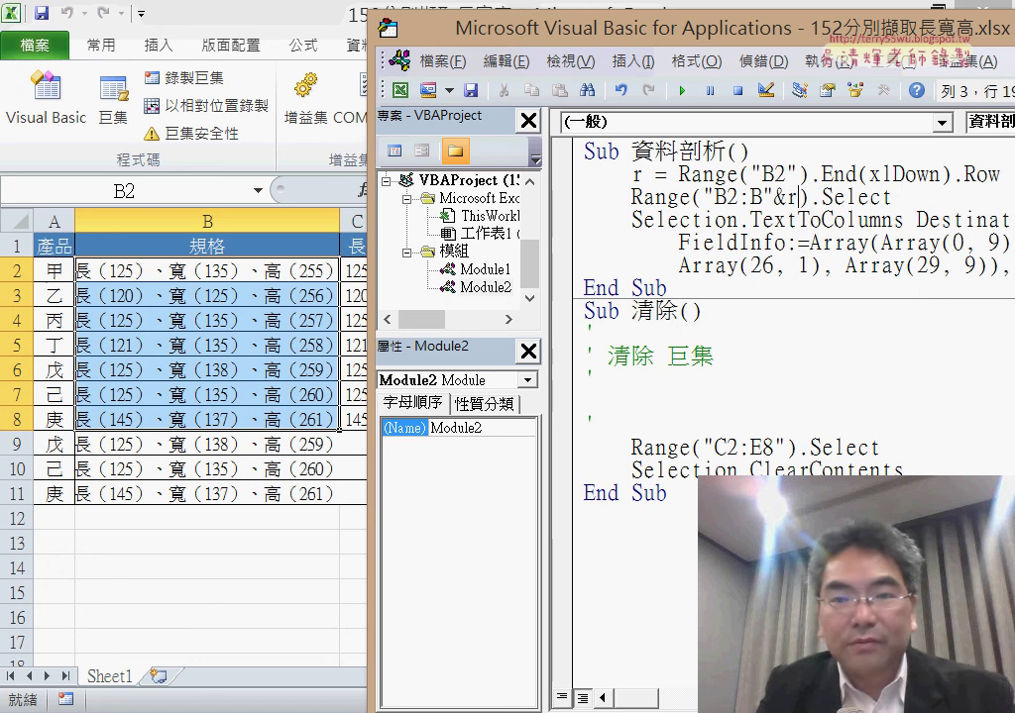
{"action": "key", "text": "Left"}
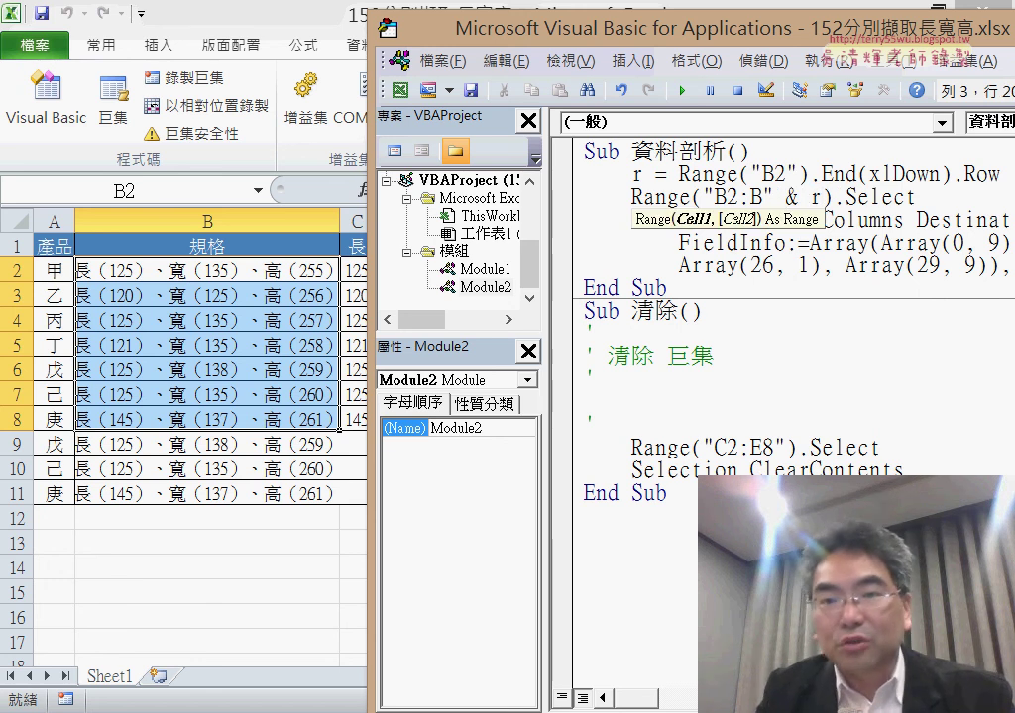
{"action": "left_click", "coordinate": [895, 266]}
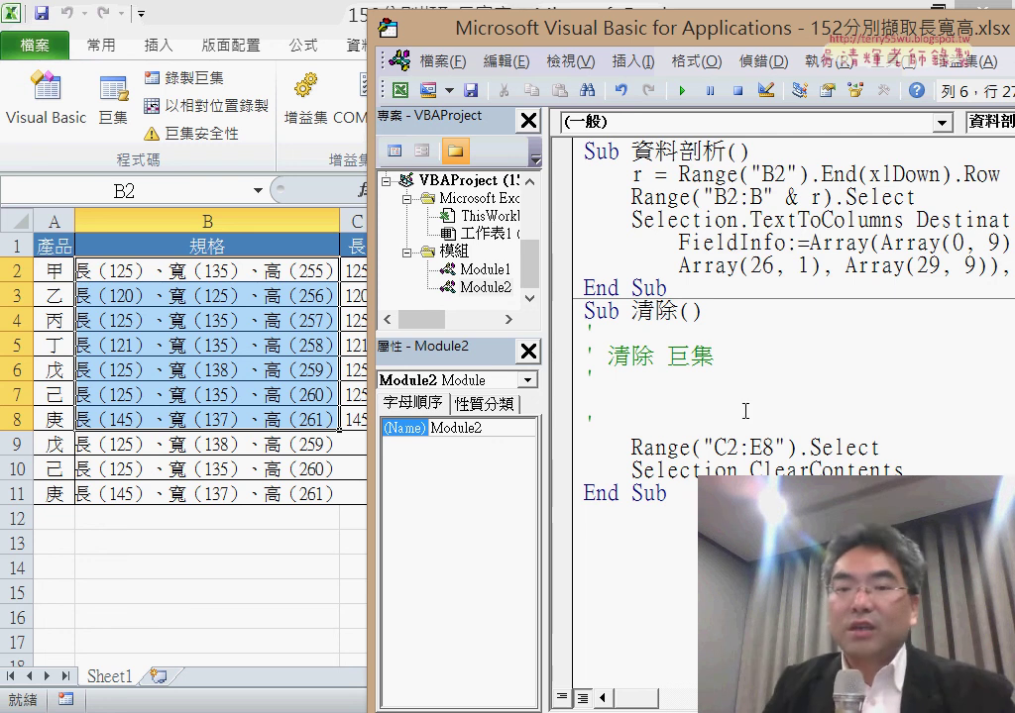
- Remove the comment lines from Sub 清除 and paste in the r = Range("B2").End(xlDown).Row line
{"action": "left_click_drag", "start_coordinate": [595, 421], "coordinate": [580, 335]}
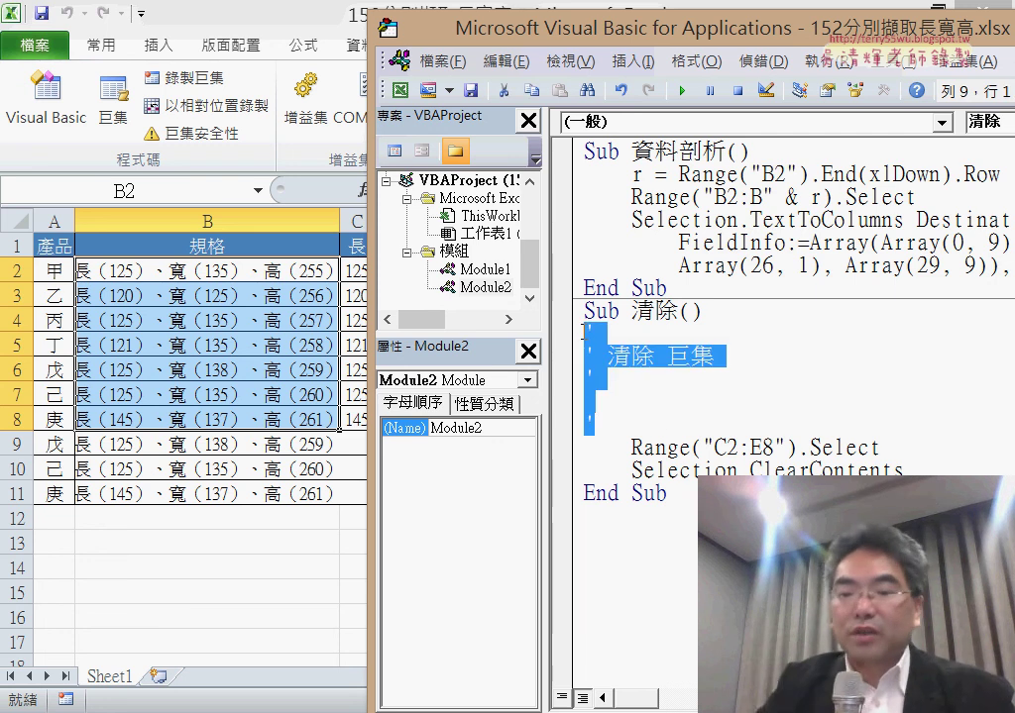
{"action": "key", "text": "Delete"}
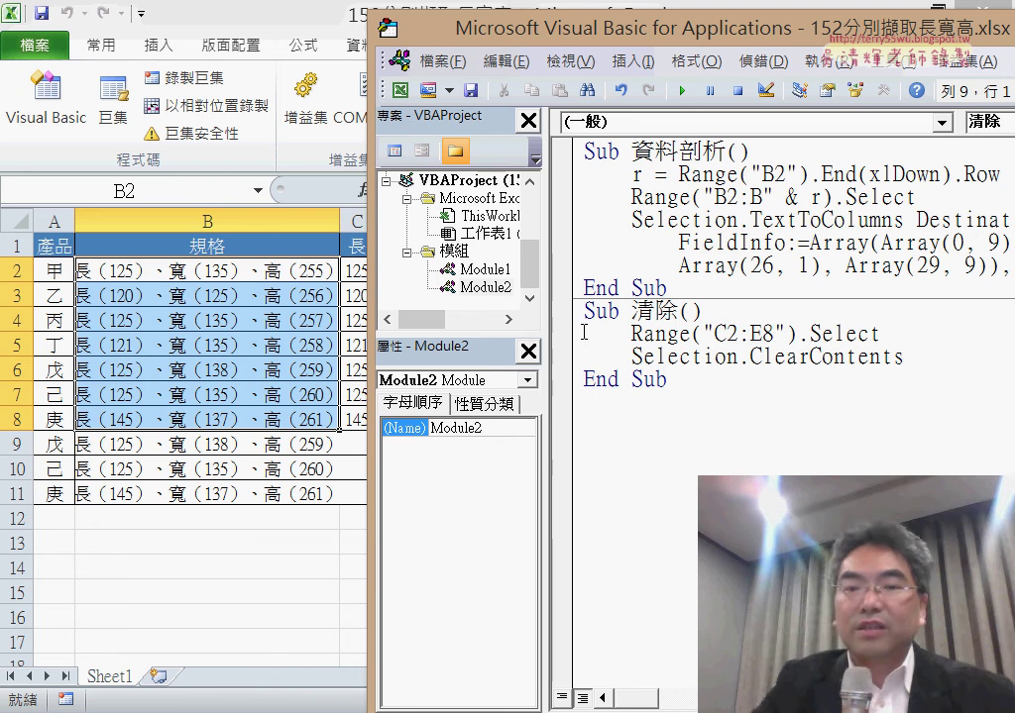
{"action": "left_click", "coordinate": [774, 334]}
{"action": "left_click_drag", "start_coordinate": [777, 334], "coordinate": [763, 333]}
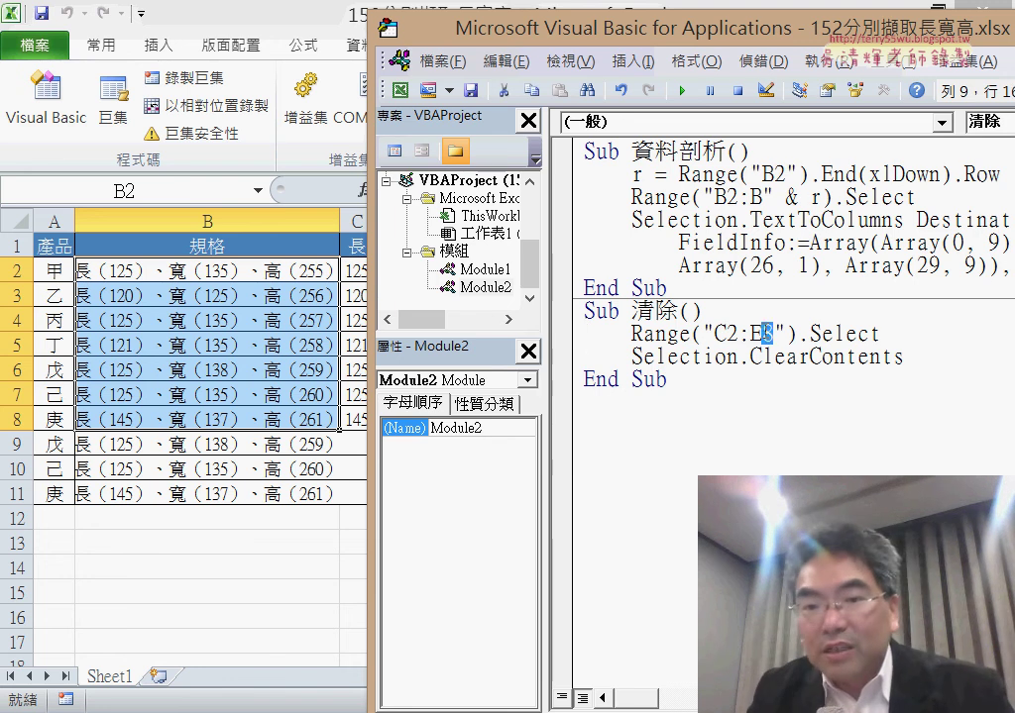
{"action": "left_click_drag", "start_coordinate": [941, 191], "coordinate": [564, 193]}
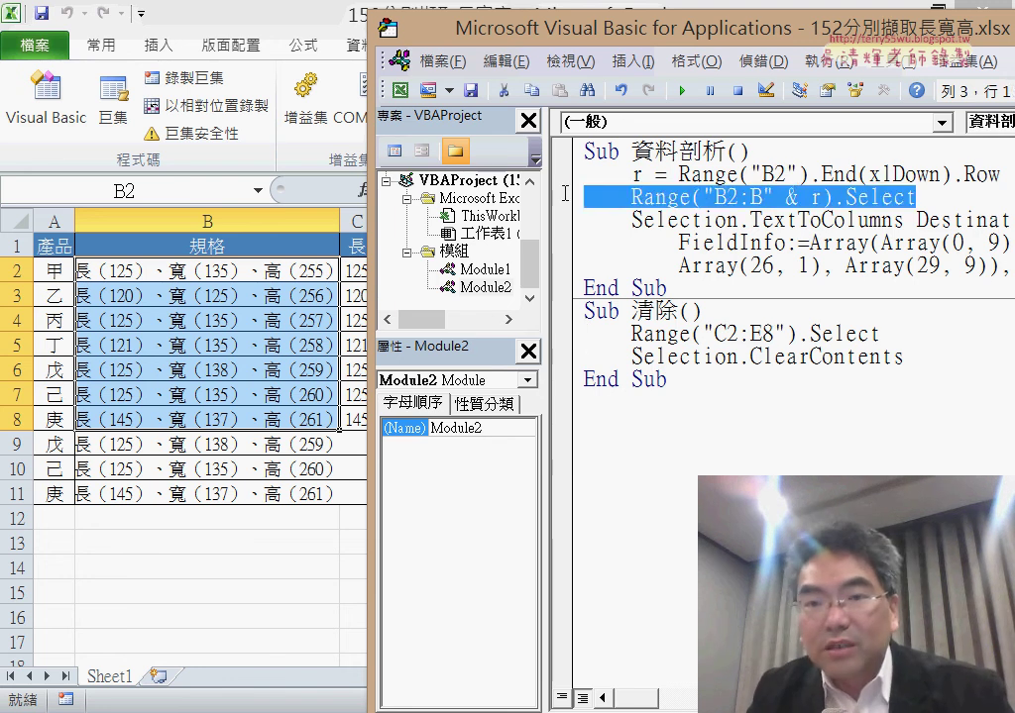
{"action": "left_click", "coordinate": [726, 174]}
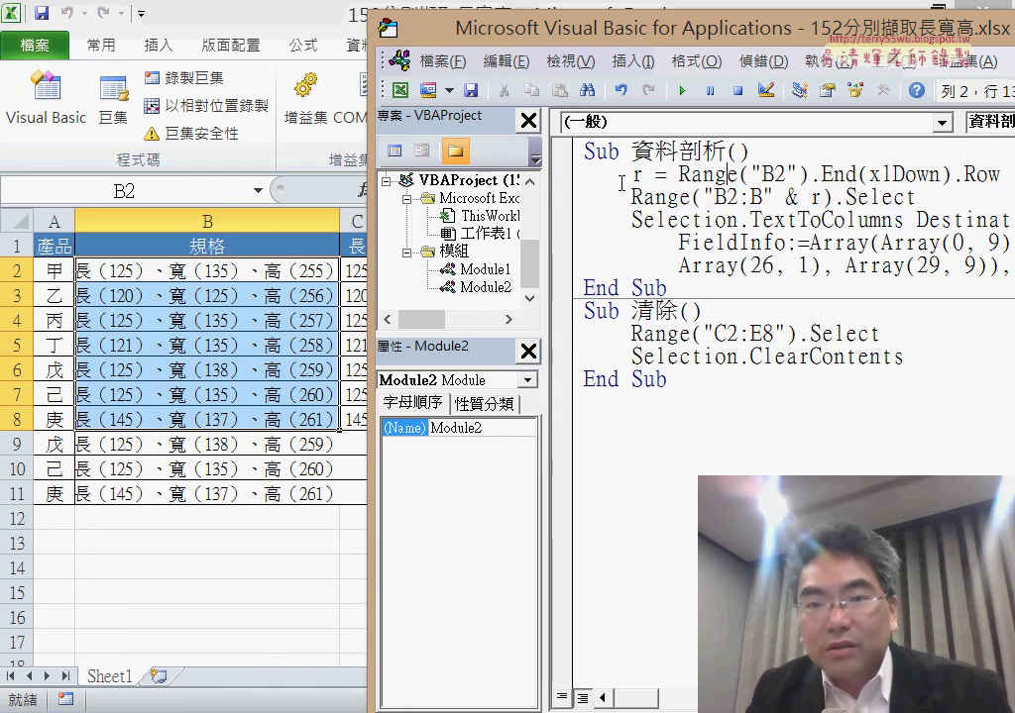
{"action": "left_click", "coordinate": [569, 182]}
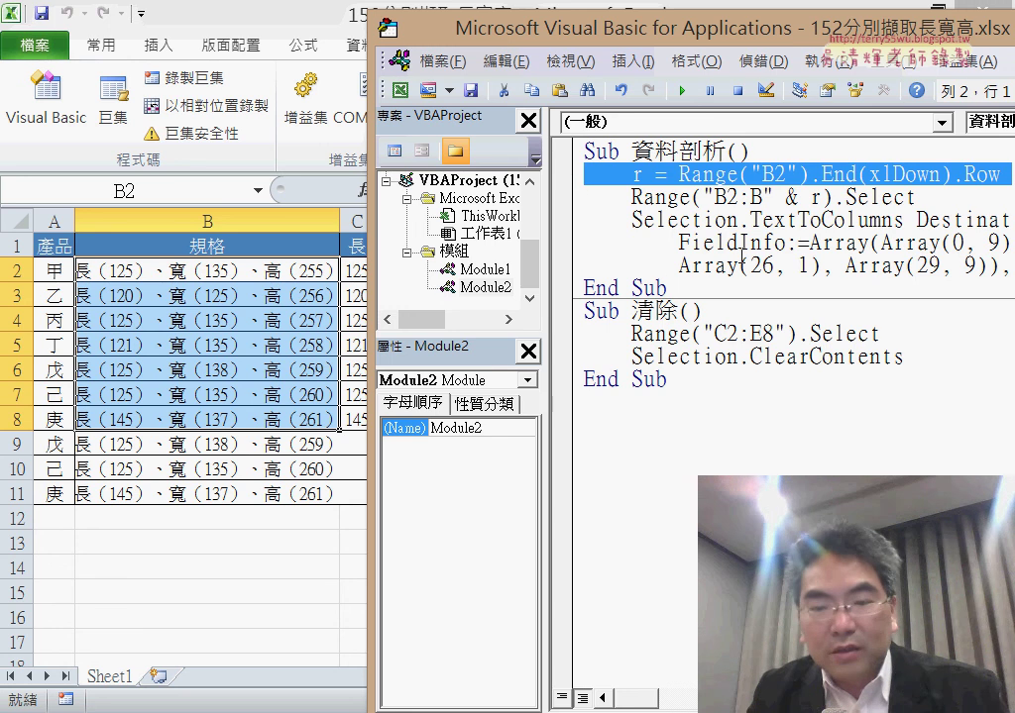
{"action": "left_click", "coordinate": [745, 292]}
{"action": "left_click", "coordinate": [735, 314]}
{"action": "key", "text": "Return"}
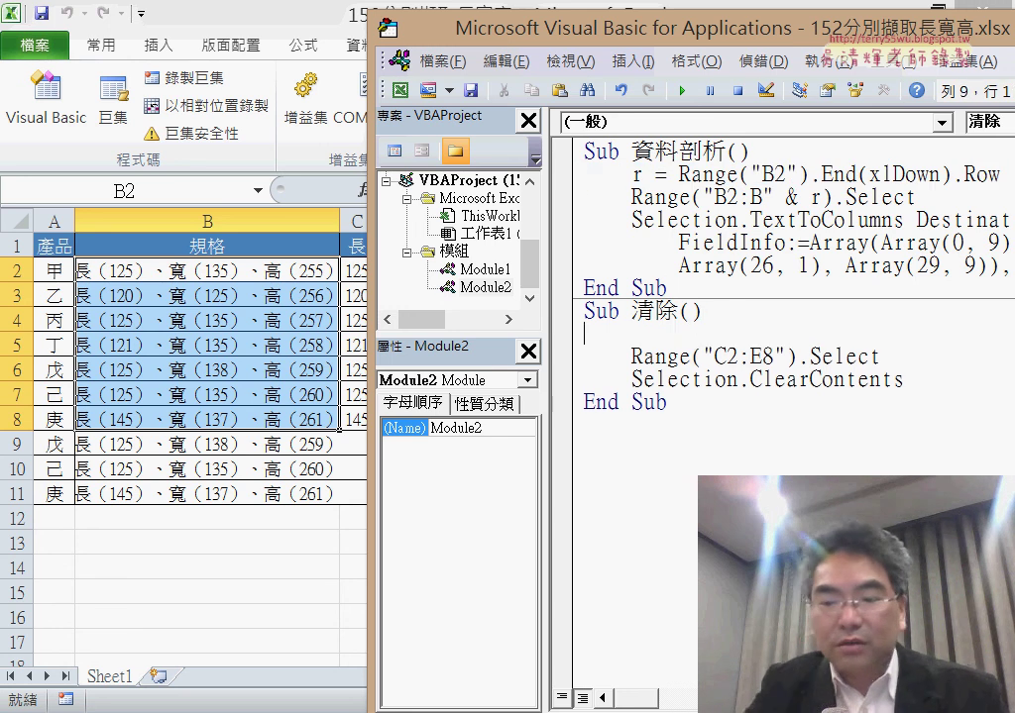
{"action": "type", "text": "r = Range(\"B2\").End(xlDown).Row"}
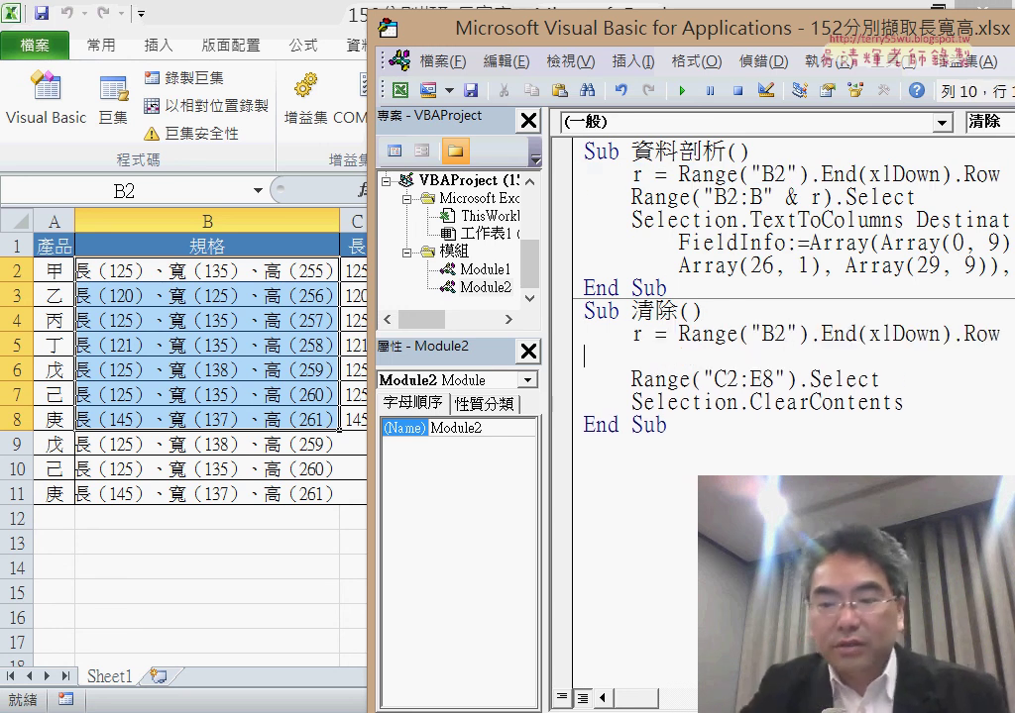
{"action": "key", "text": "Delete"}
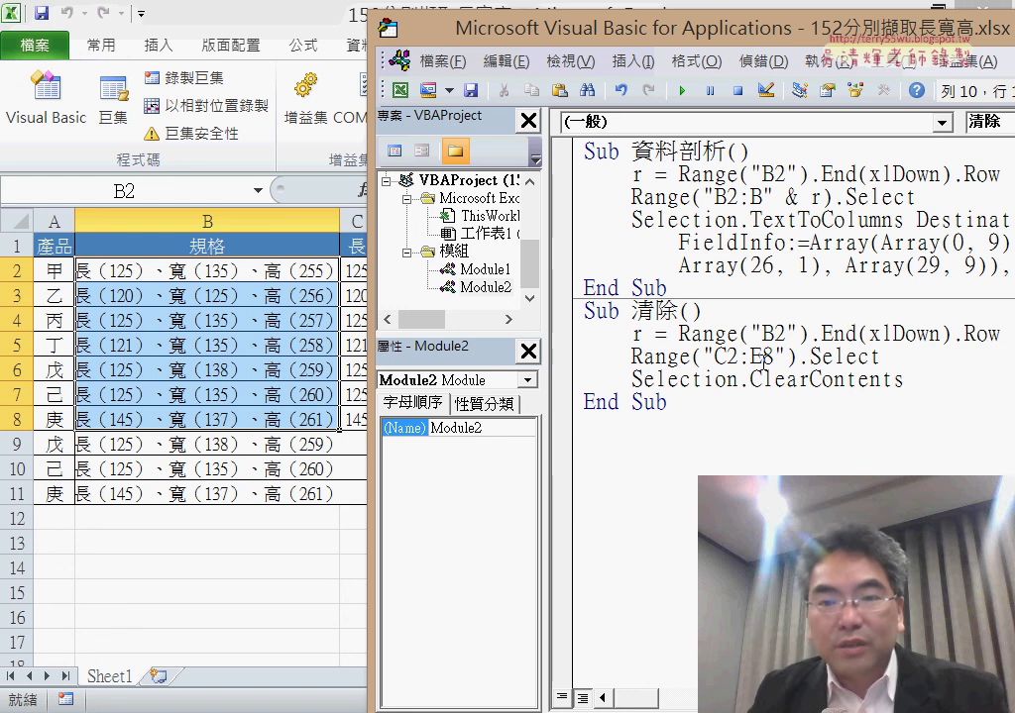
- Change the clear range from Range("C2:E8") to Range("C2:E" & r)
{"action": "left_click_drag", "start_coordinate": [761, 357], "coordinate": [772, 356]}
{"action": "key", "text": "Delete"}
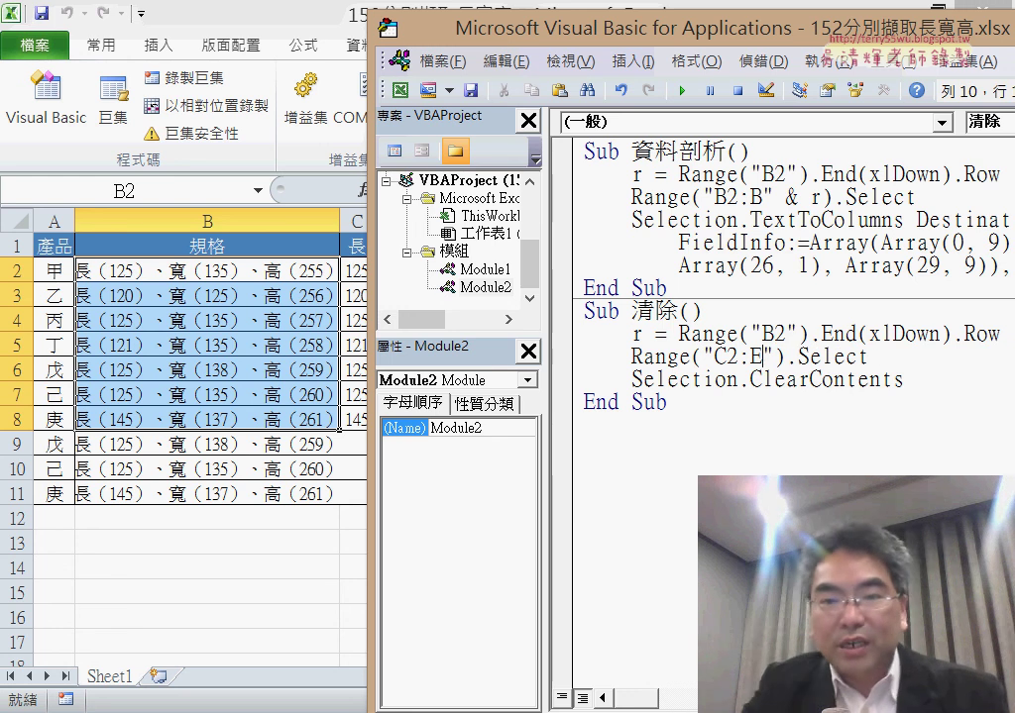
{"action": "left_click", "coordinate": [779, 356]}
{"action": "left_click_drag", "start_coordinate": [822, 196], "coordinate": [775, 197]}
{"action": "key", "text": "ctrl+c"}
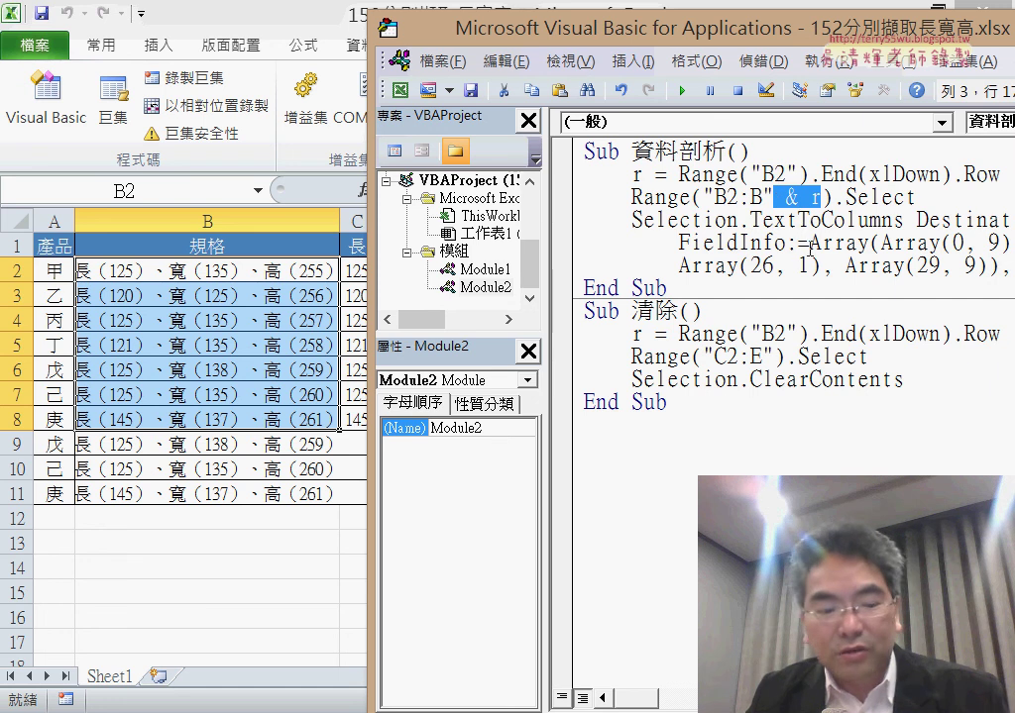
{"action": "left_click", "coordinate": [795, 357]}
{"action": "key", "text": "ctrl+v"}
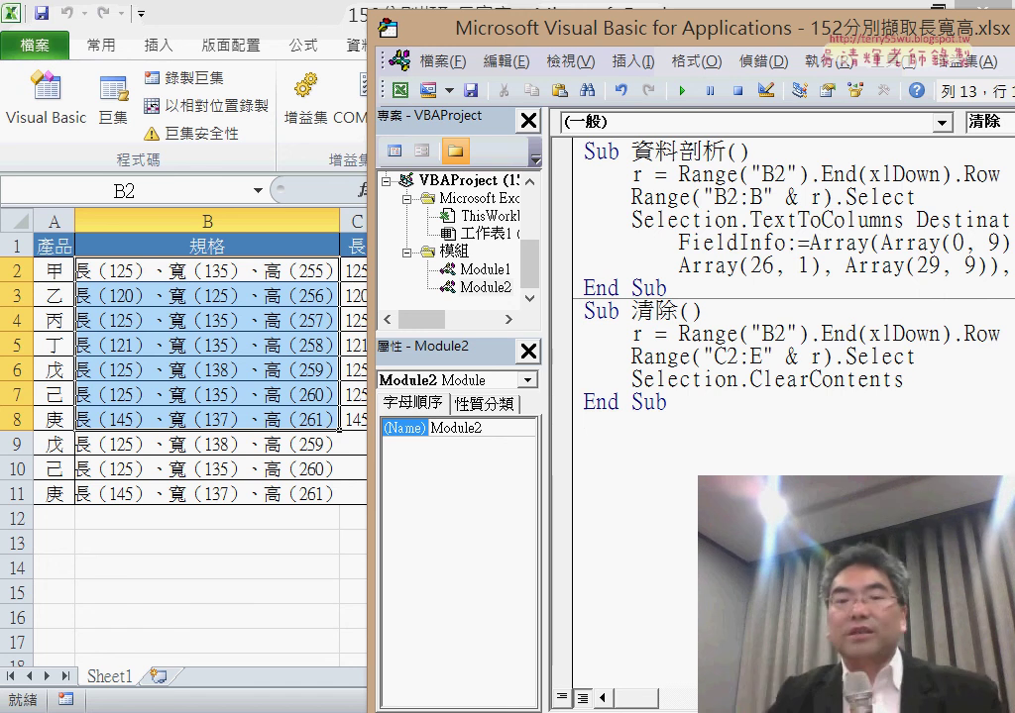
- Run 清除, then 資料剖析 confirming the replace, then 清除 again across C2:E11
{"action": "left_click", "coordinate": [199, 575]}
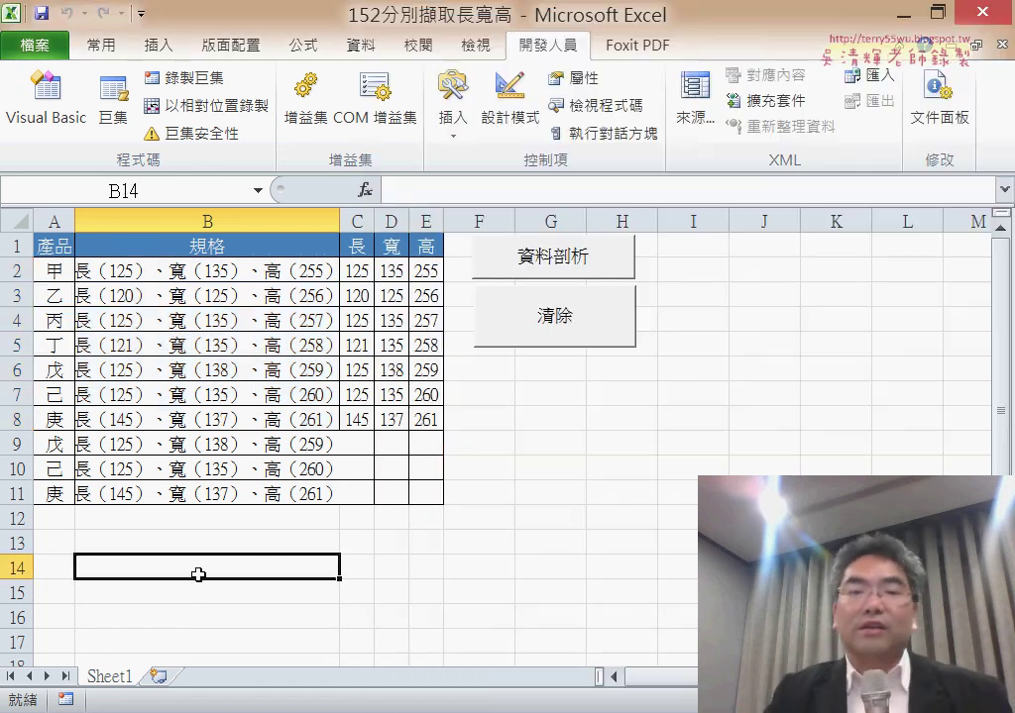
{"action": "left_click", "coordinate": [592, 333]}
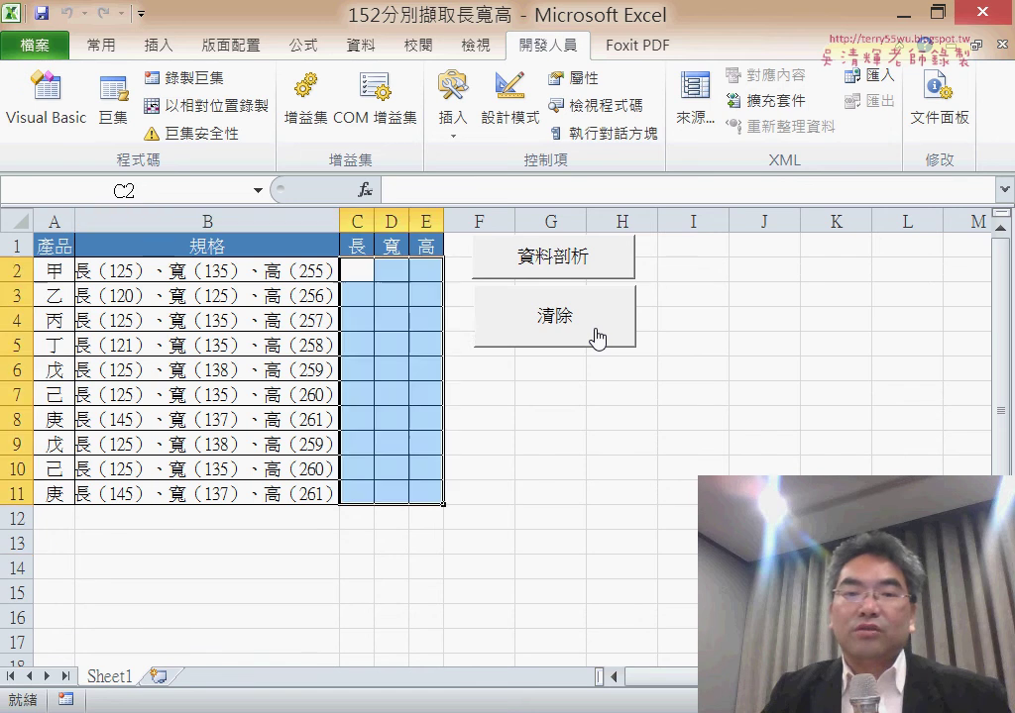
{"action": "left_click", "coordinate": [862, 325]}
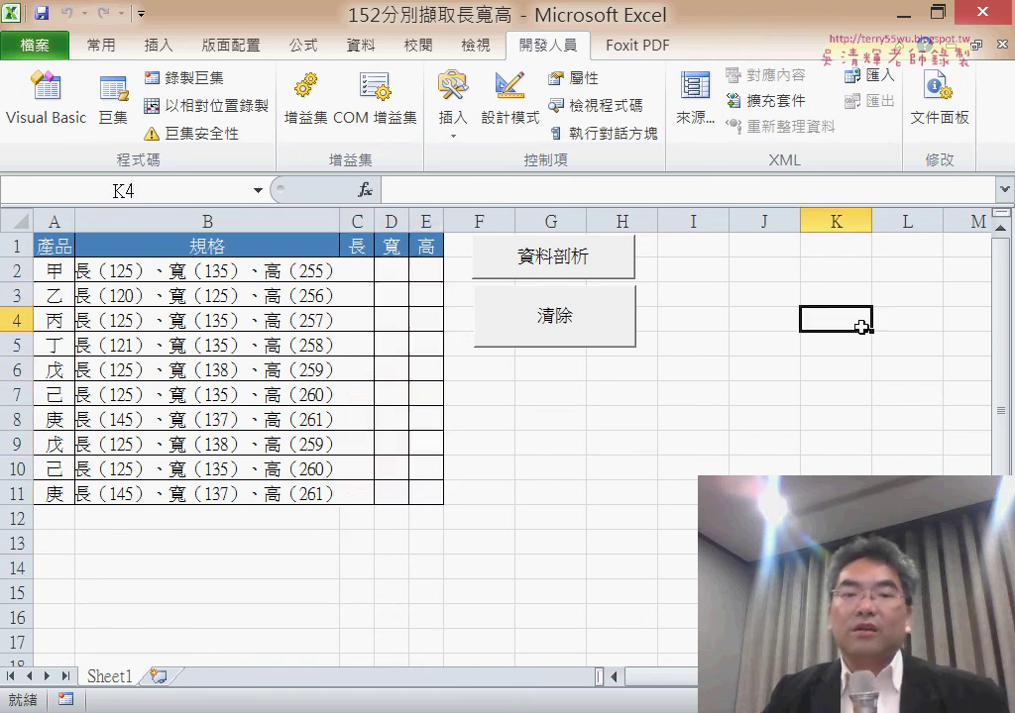
{"action": "left_click", "coordinate": [621, 270]}
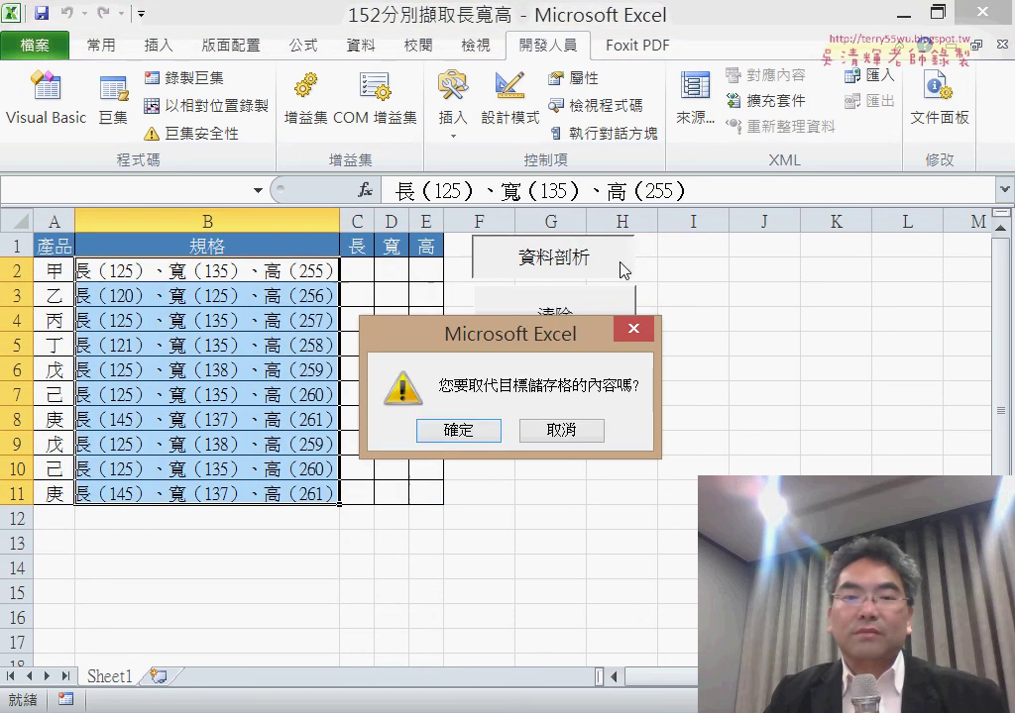
{"action": "left_click", "coordinate": [458, 430]}
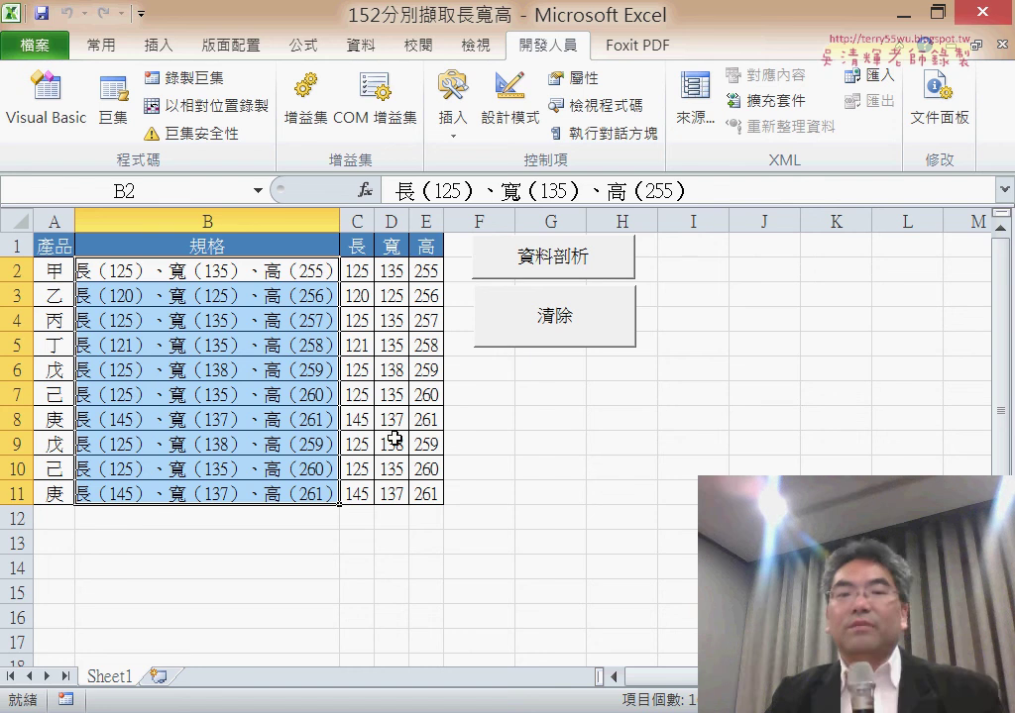
{"action": "left_click", "coordinate": [568, 319]}
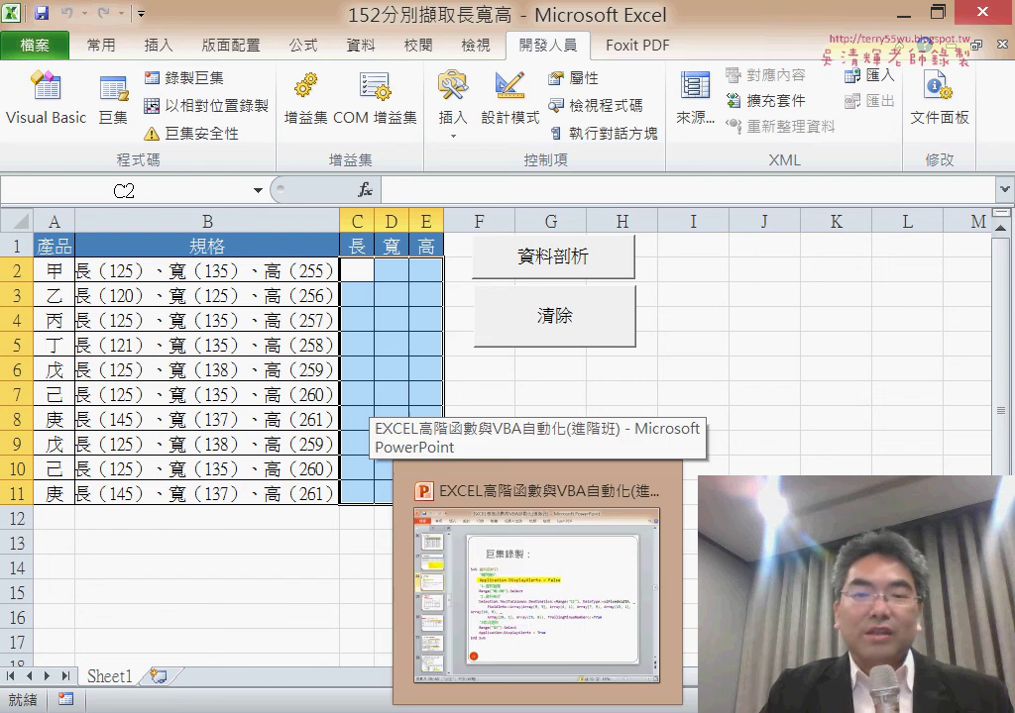
- Reopen the 資料剖析 code and highlight its r = Range("B2").End(xlDown).Row line and & r
{"action": "left_click", "coordinate": [113, 121]}
{"action": "left_click", "coordinate": [208, 217]}
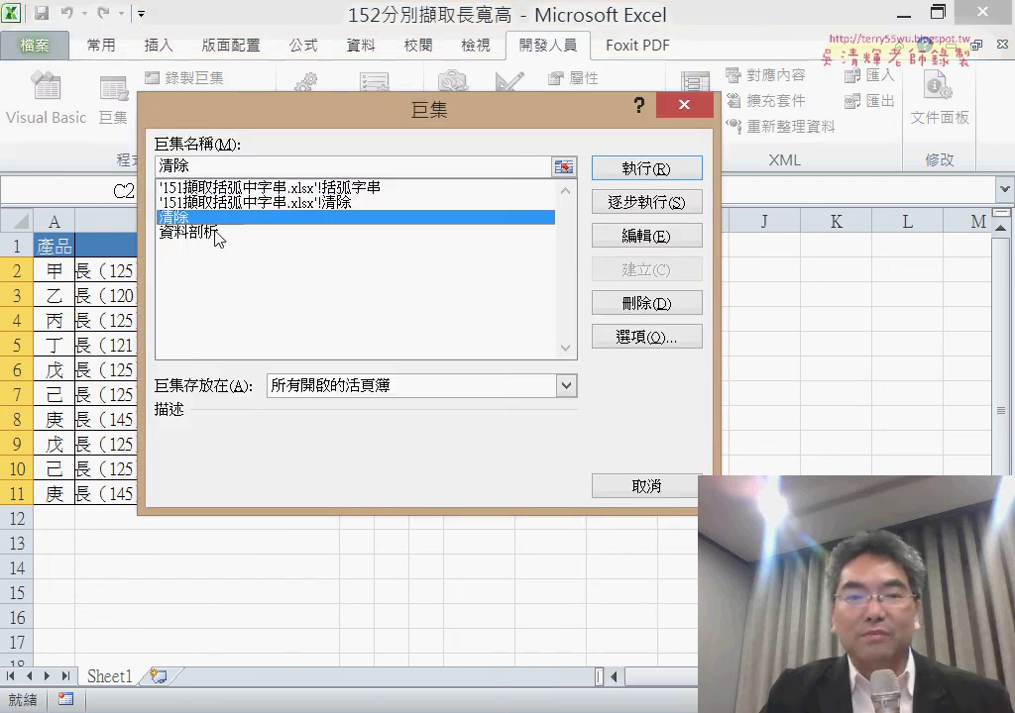
{"action": "left_click", "coordinate": [322, 234]}
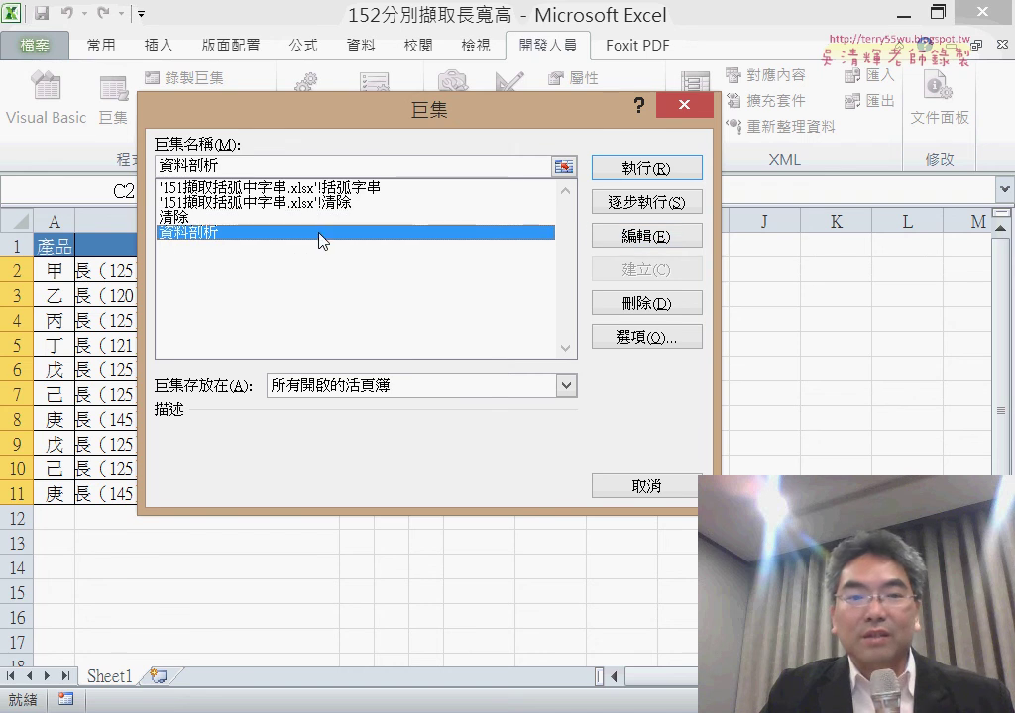
{"action": "left_click", "coordinate": [664, 246]}
{"action": "mouse_move", "coordinate": [548, 38]}
{"action": "left_mouse_down"}
{"action": "mouse_move", "coordinate": [117, 36]}
{"action": "mouse_move", "coordinate": [139, 30]}
{"action": "left_mouse_up"}
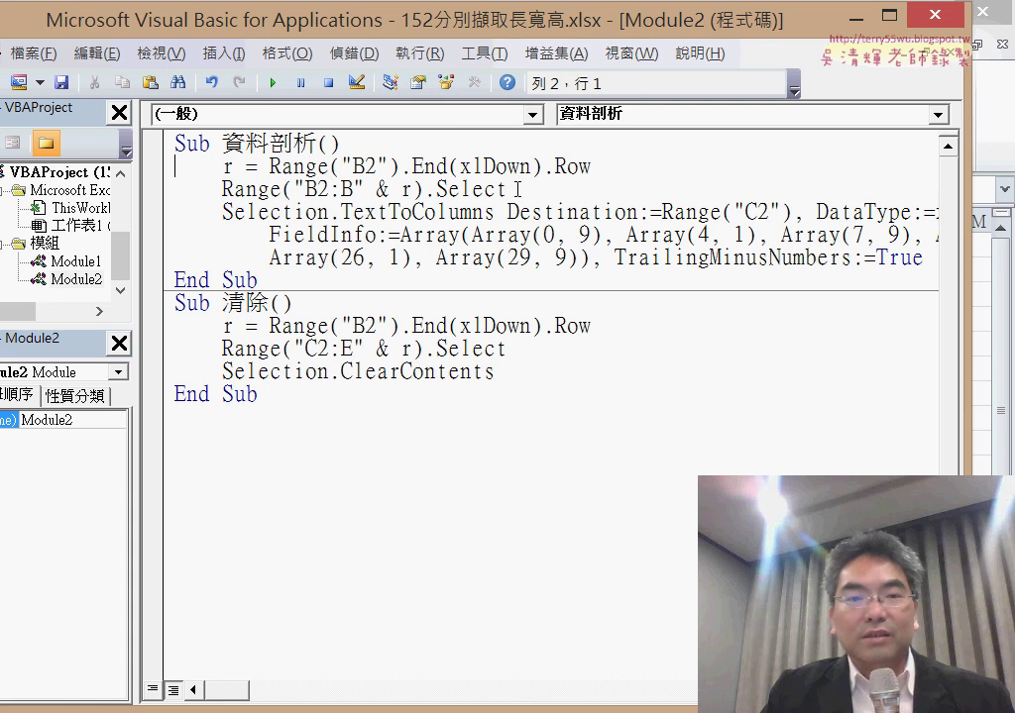
{"action": "left_click_drag", "start_coordinate": [594, 171], "coordinate": [260, 171]}
{"action": "left_click_drag", "start_coordinate": [414, 189], "coordinate": [363, 189]}
{"action": "left_click_drag", "start_coordinate": [222, 167], "coordinate": [599, 170]}
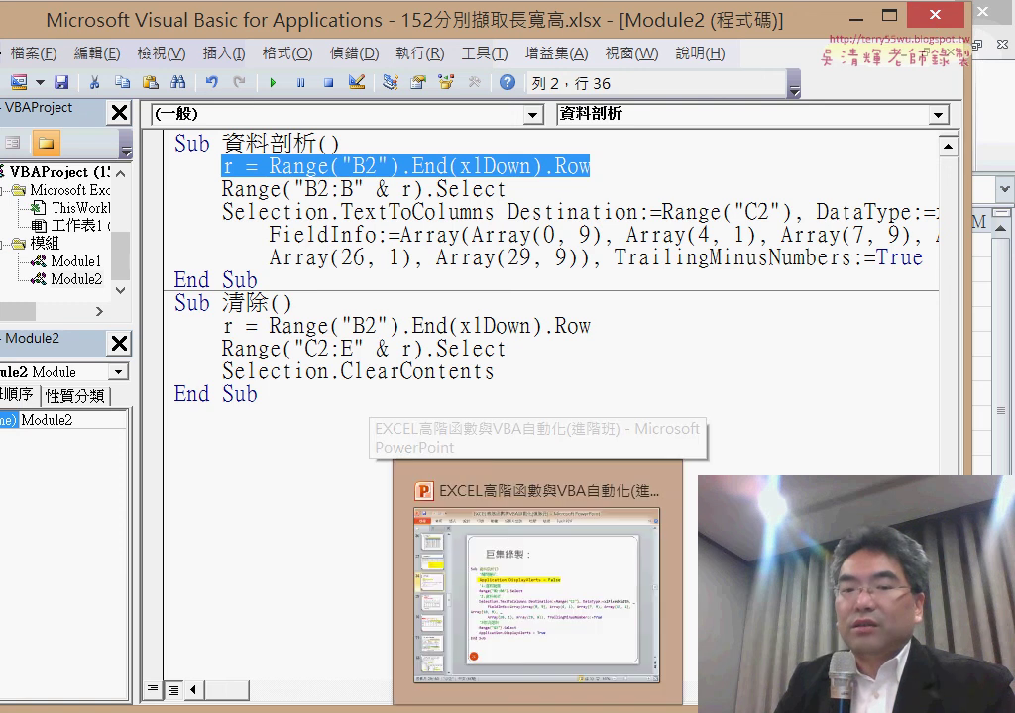
- Switch to PowerPoint and page through slides 28–30, ending on the nested IF 多重邏輯 slide
{"action": "left_click", "coordinate": [611, 593]}
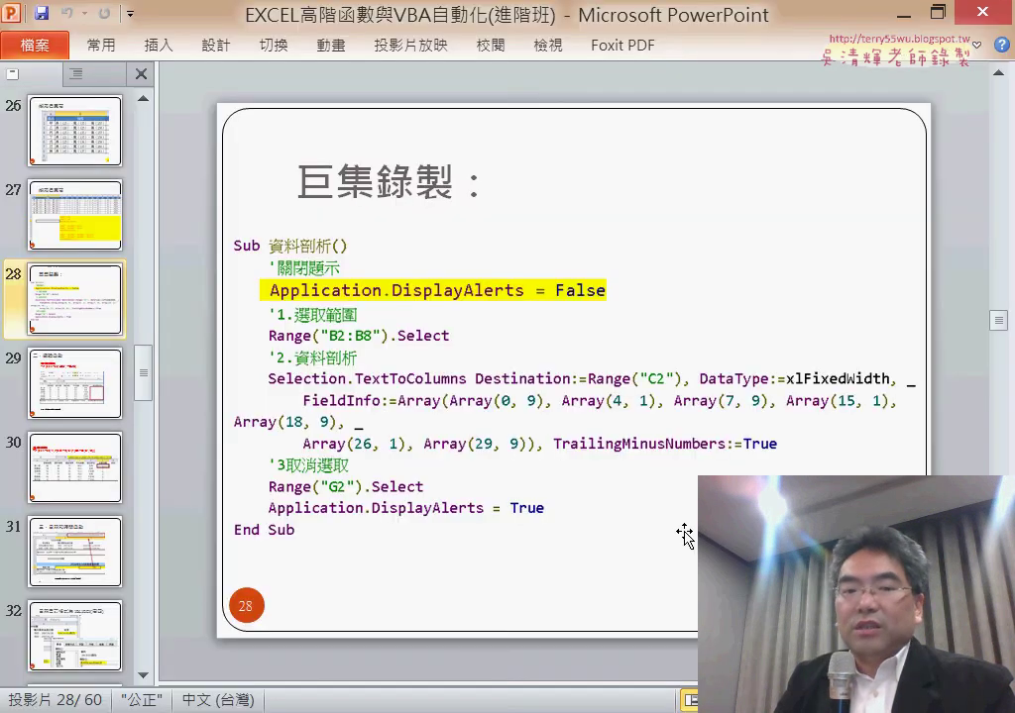
{"action": "key", "text": "Page_Down"}
{"action": "key", "text": "Page_Down"}
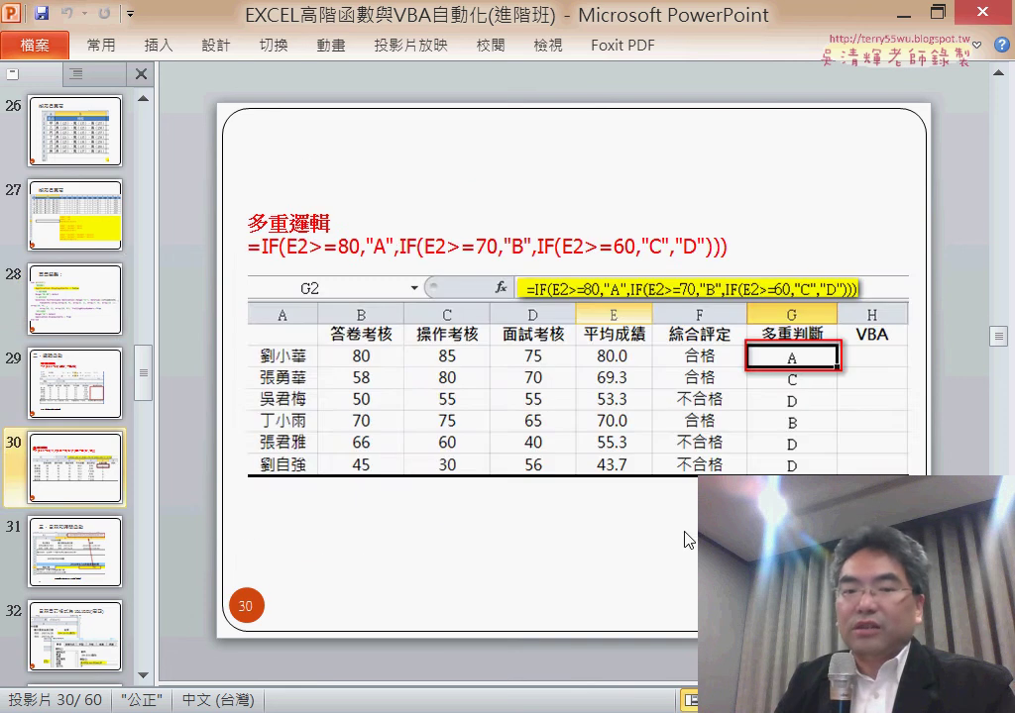
{"action": "key", "text": "Page_Up"}
{"action": "key", "text": "Page_Up"}
{"action": "key", "text": "Page_Down"}
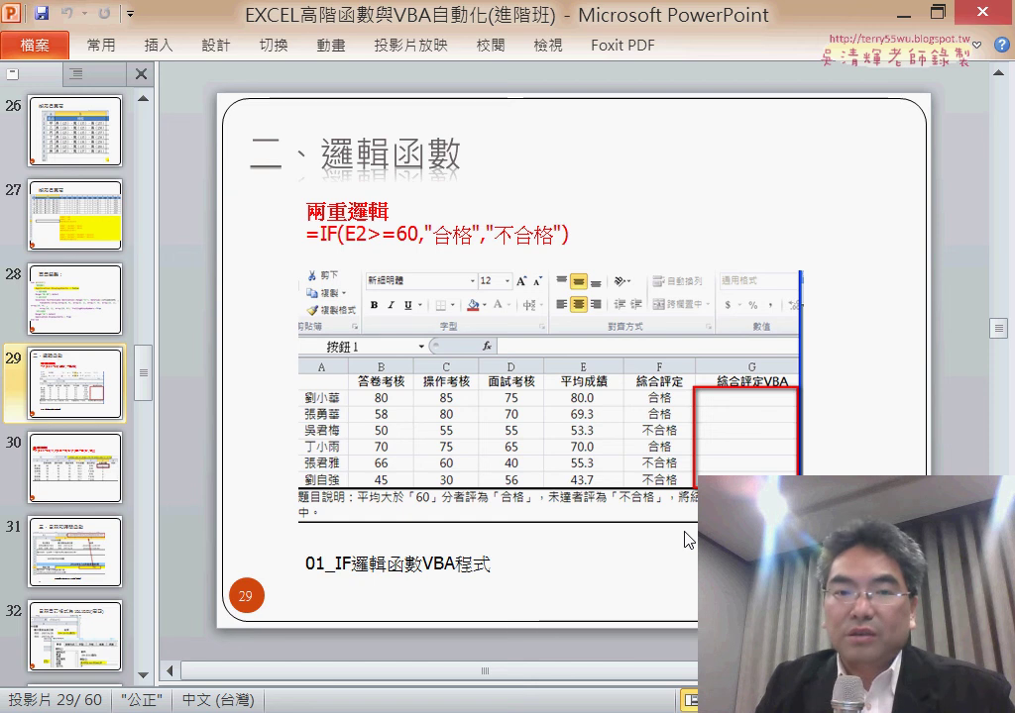
{"action": "scroll", "coordinate": [689, 540], "scroll_direction": "down", "scroll_amount": 1}
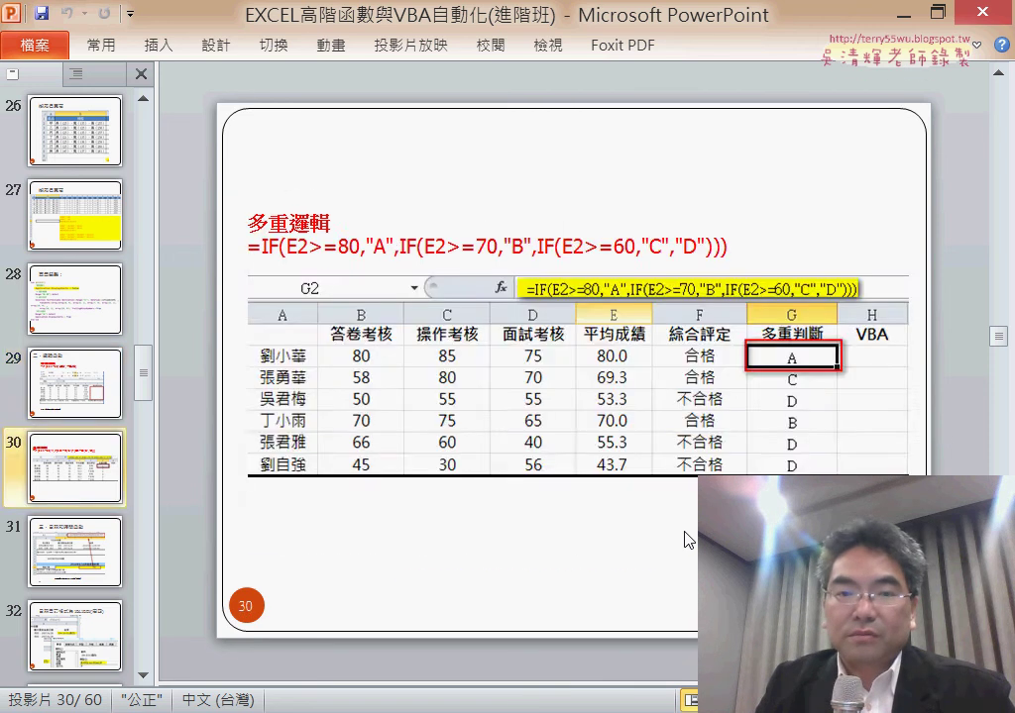
{"action": "scroll", "coordinate": [688, 540], "scroll_direction": "down", "scroll_amount": 1}
{"action": "scroll", "coordinate": [684, 535], "scroll_direction": "up", "scroll_amount": 2}
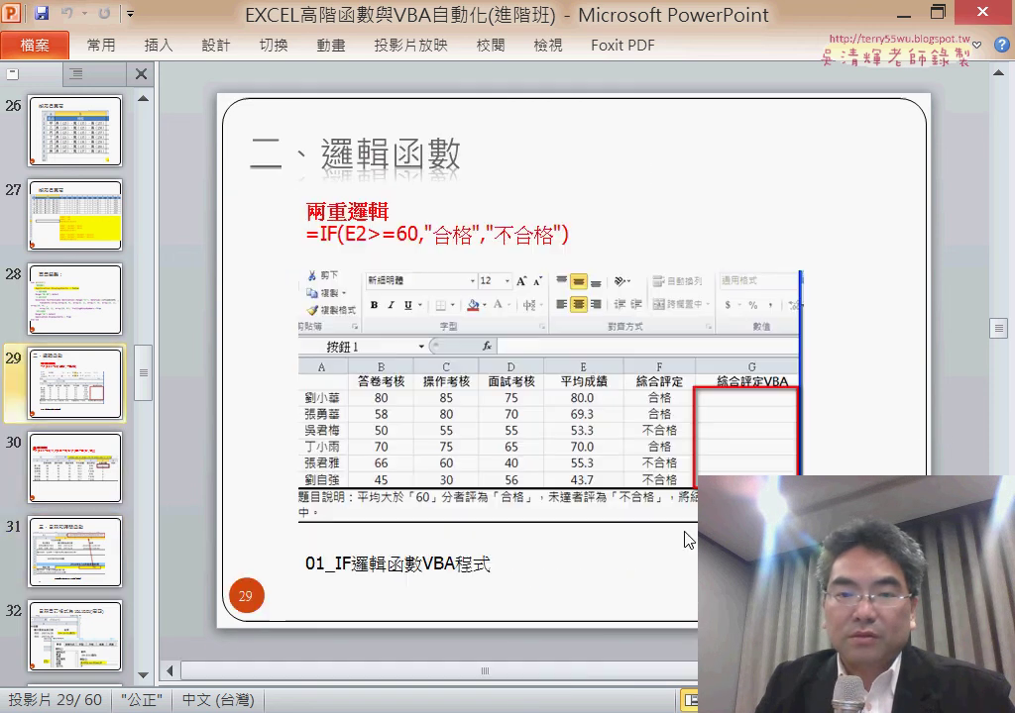
{"action": "scroll", "coordinate": [688, 540], "scroll_direction": "down", "scroll_amount": 1}
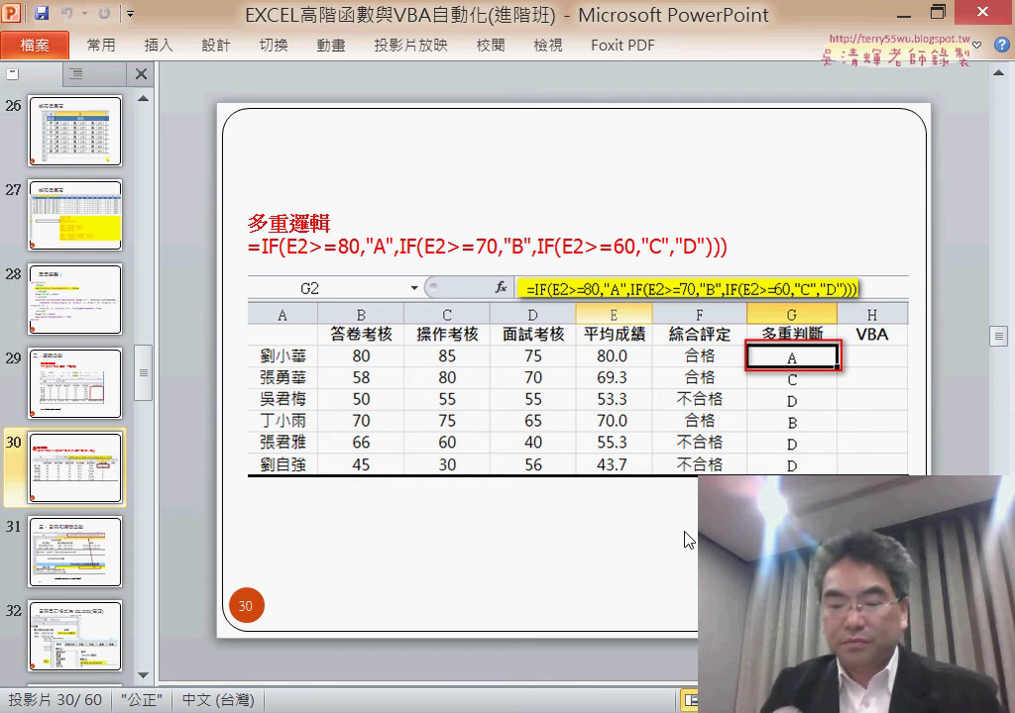